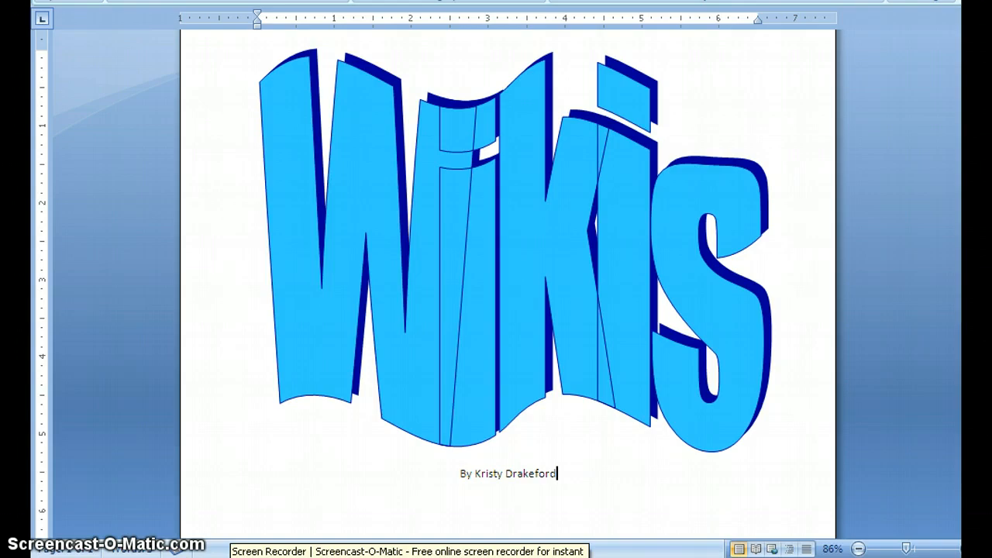
Leave the Word 'Wikis' document and bring up the mciswiki home page in the browser.
click(240, 557)
key(ctrl+Tab)
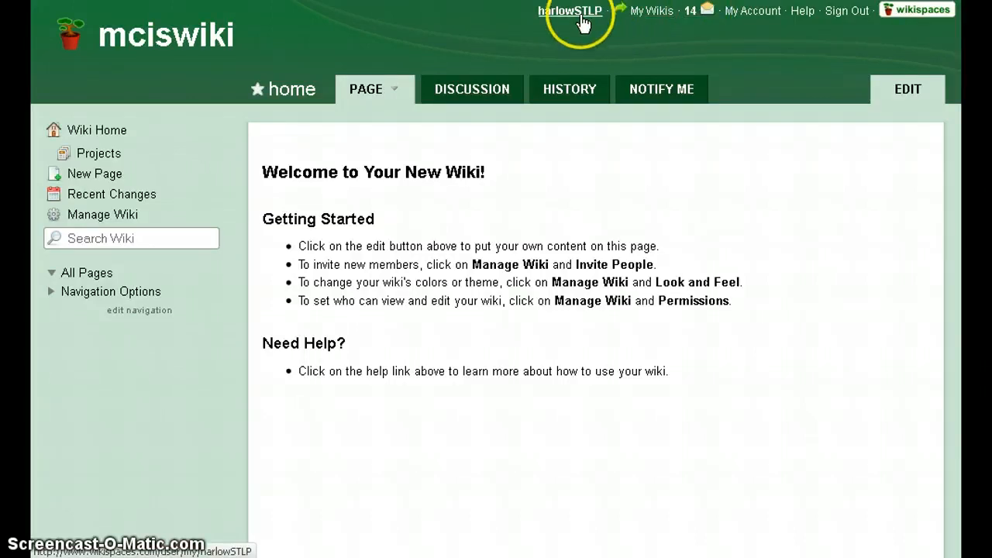
mouse_move(664, 24)
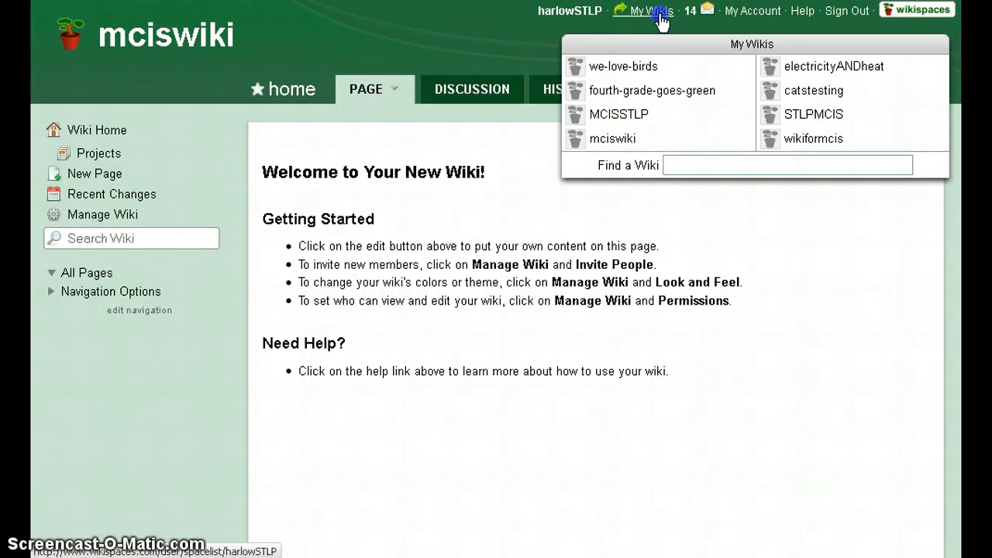
click(559, 11)
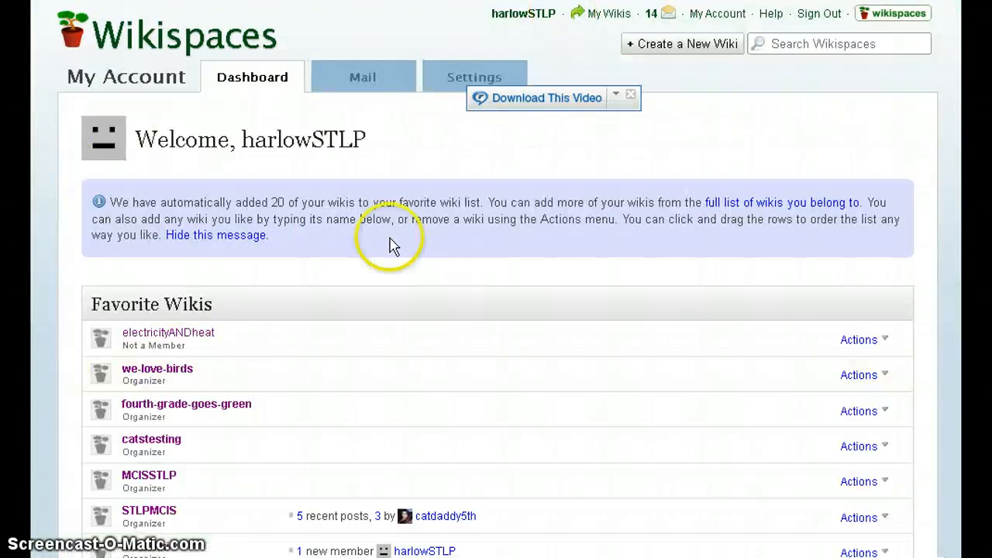
click(718, 48)
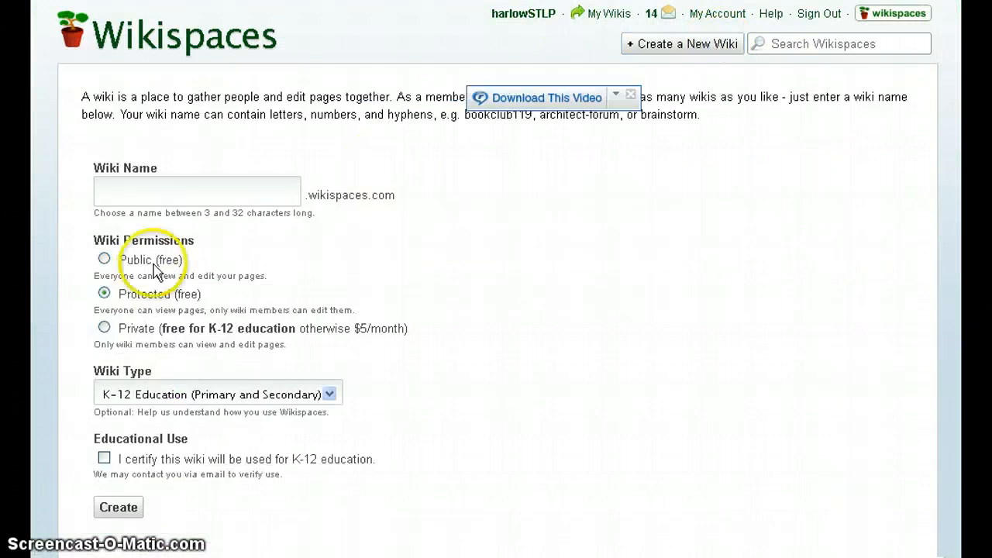
click(204, 196)
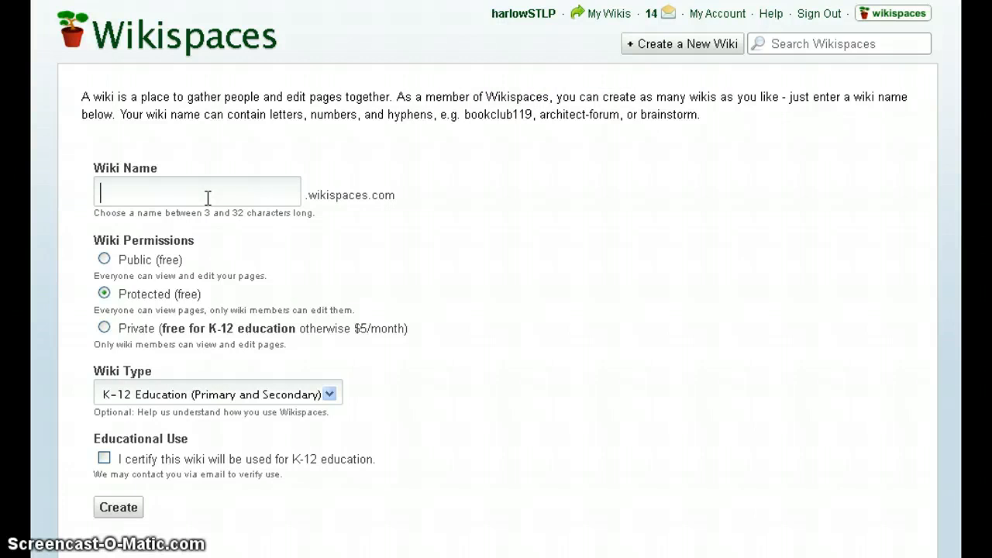
text(mciswiki)
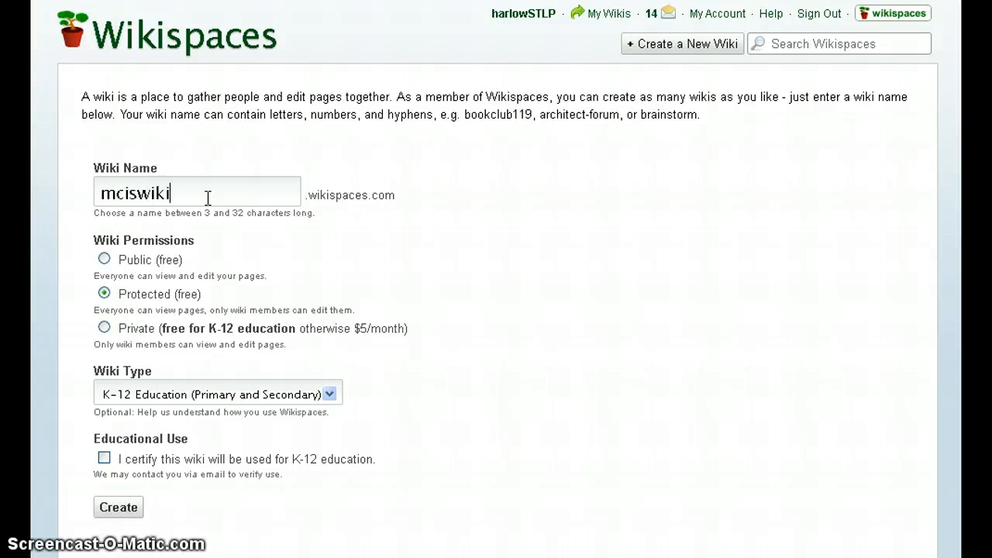
click(111, 296)
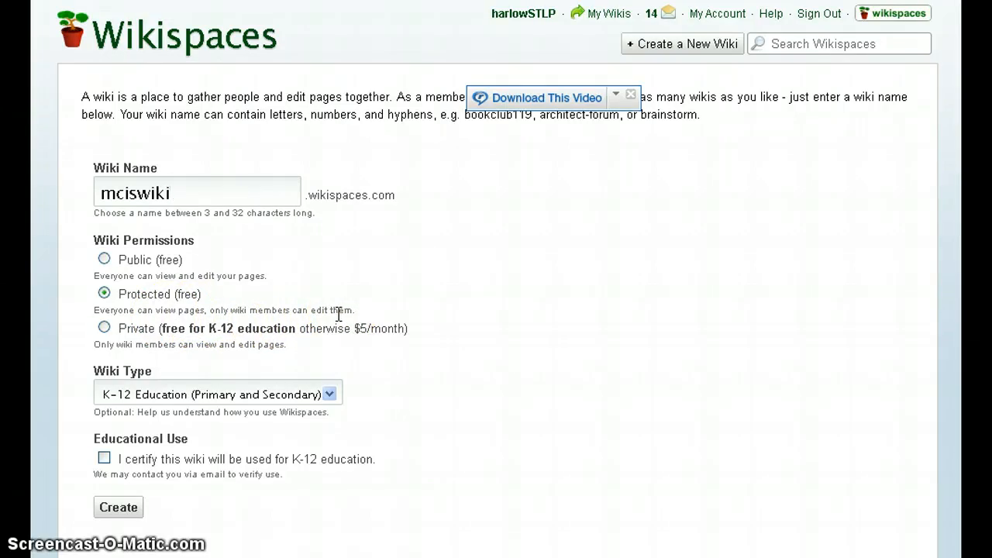
click(104, 332)
click(104, 293)
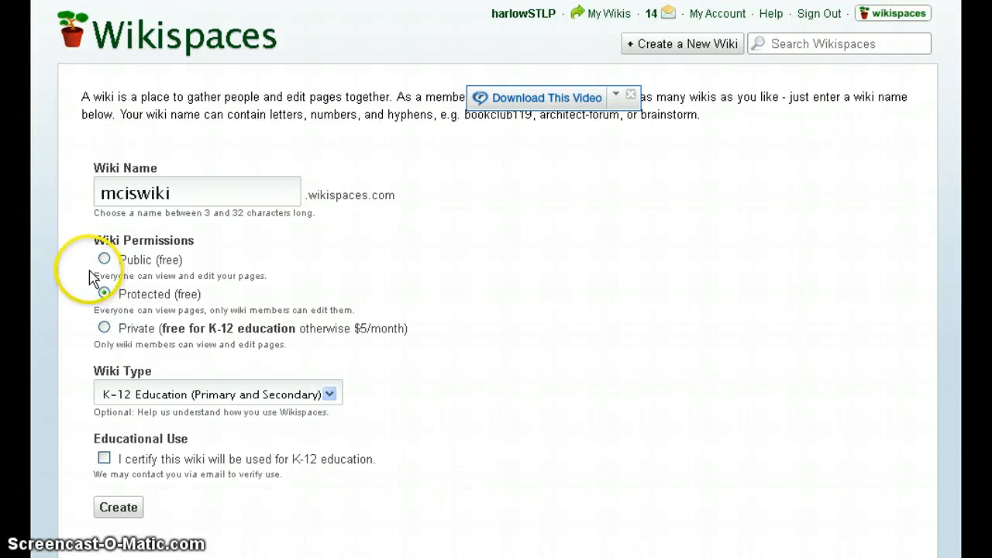
click(203, 399)
click(203, 418)
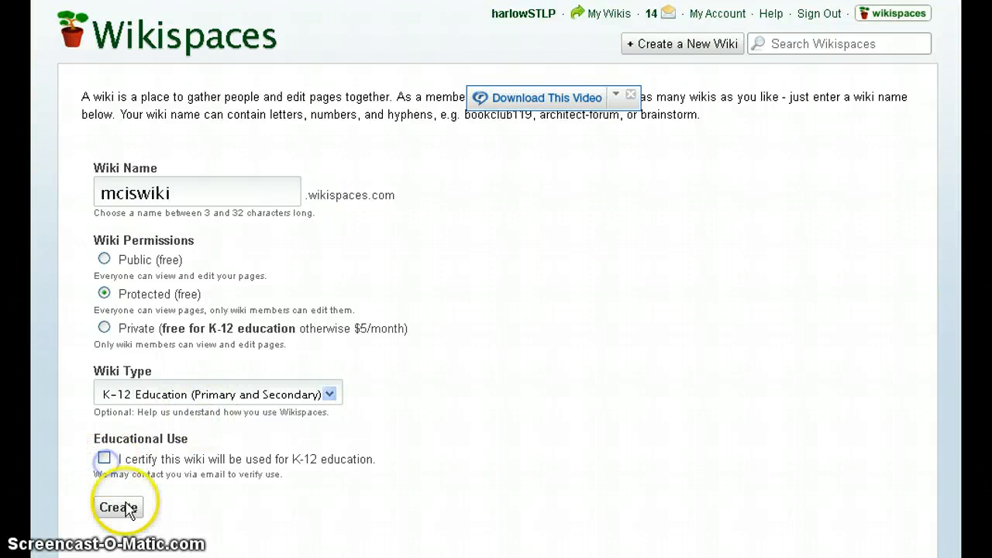
click(104, 458)
click(109, 509)
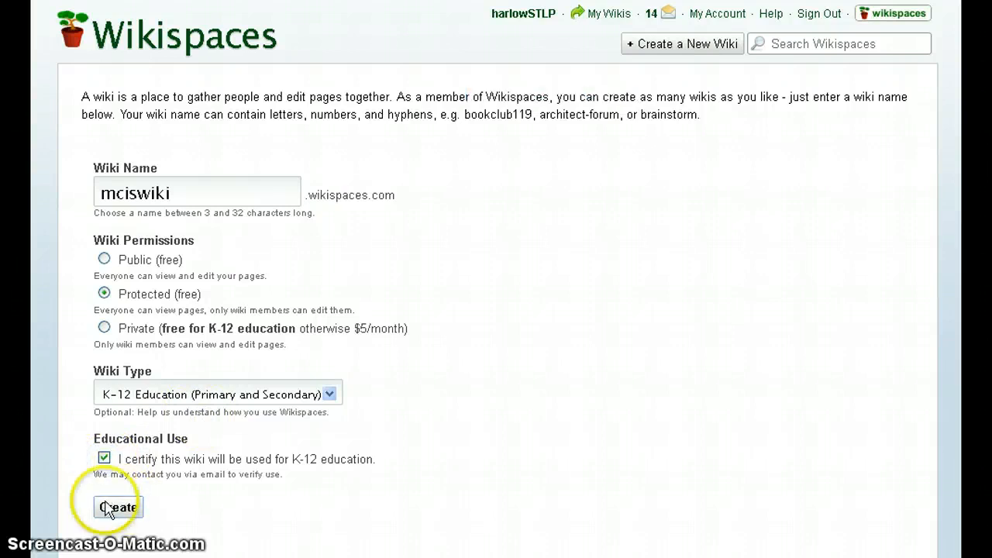
click(609, 14)
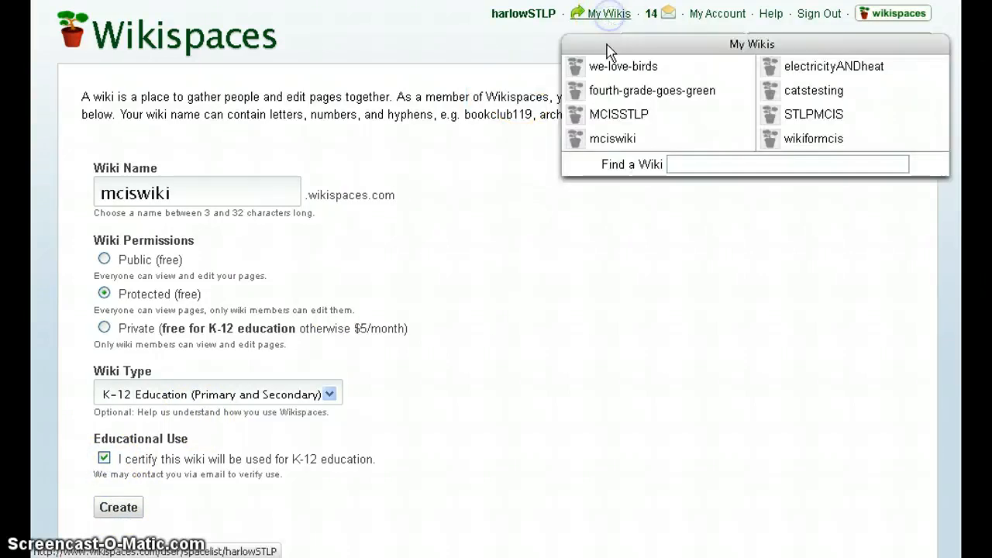
click(615, 143)
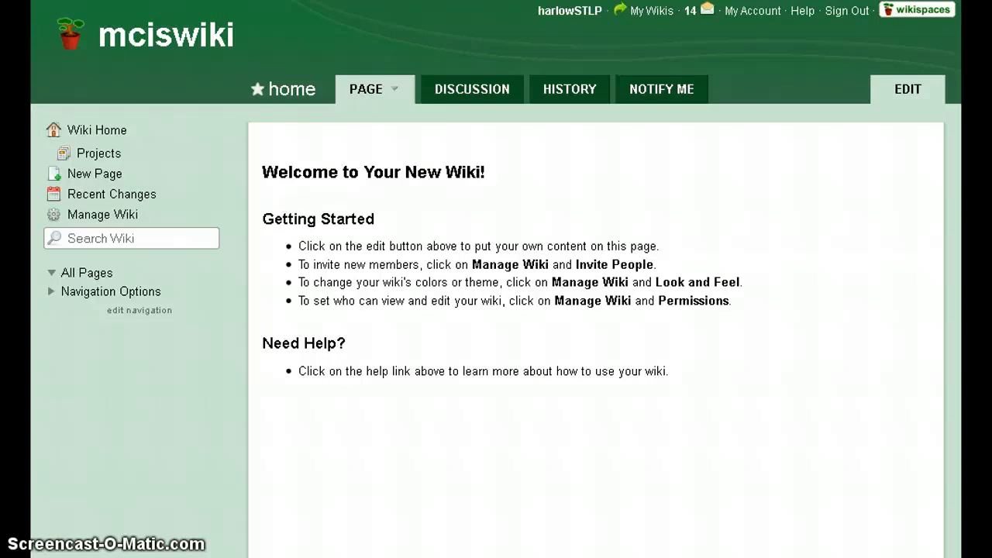
Open the User Creator for mciswiki and choose to paste in a text list of users.
click(103, 216)
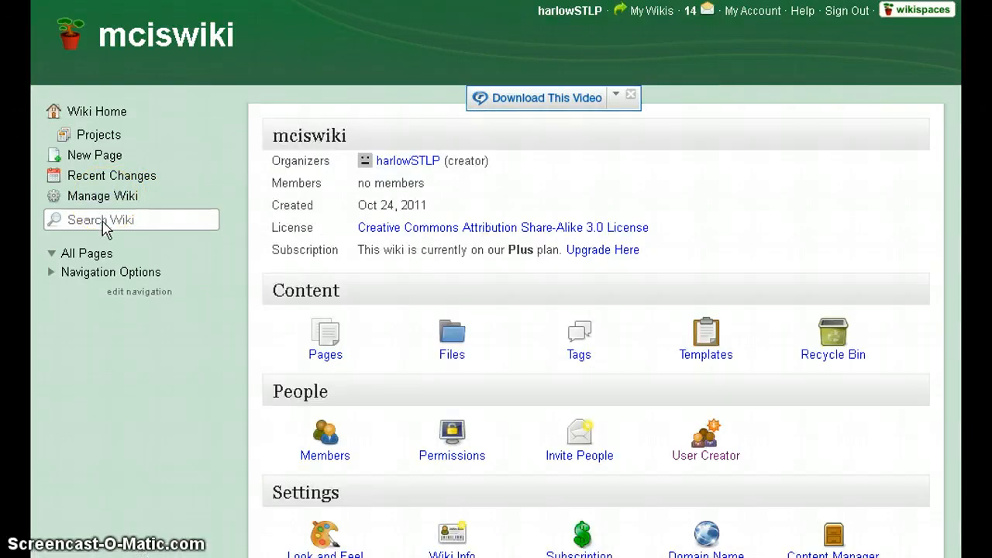
click(715, 468)
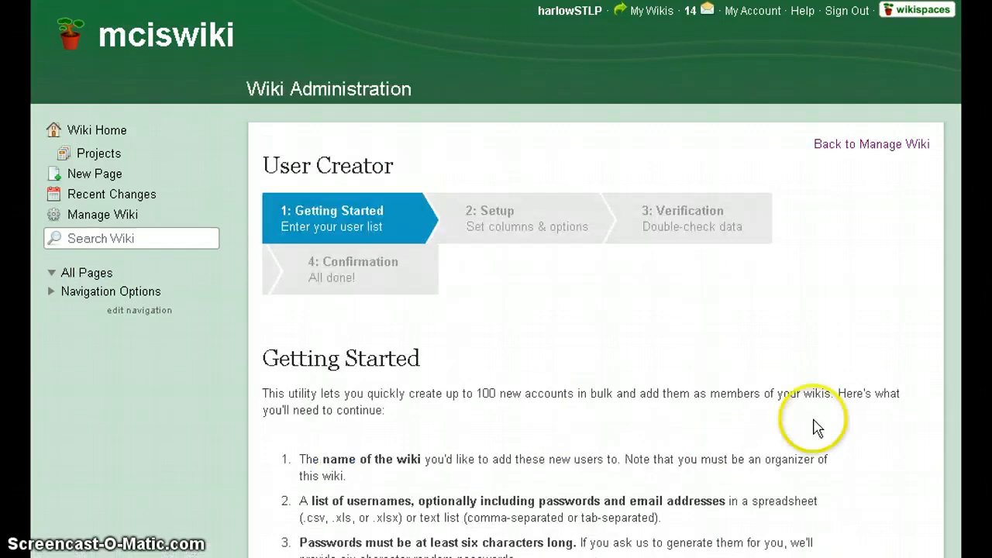
scroll(861, 294, down, 4)
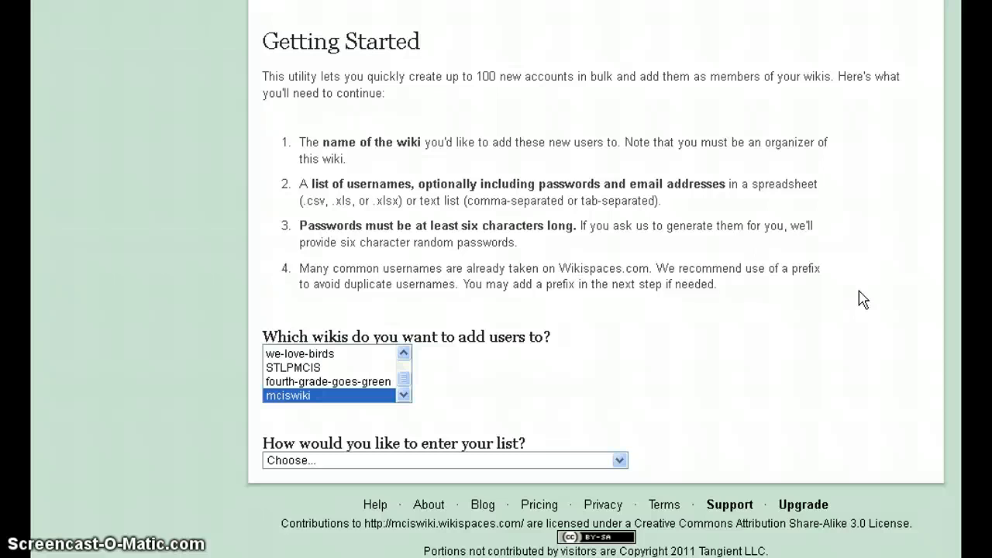
click(307, 397)
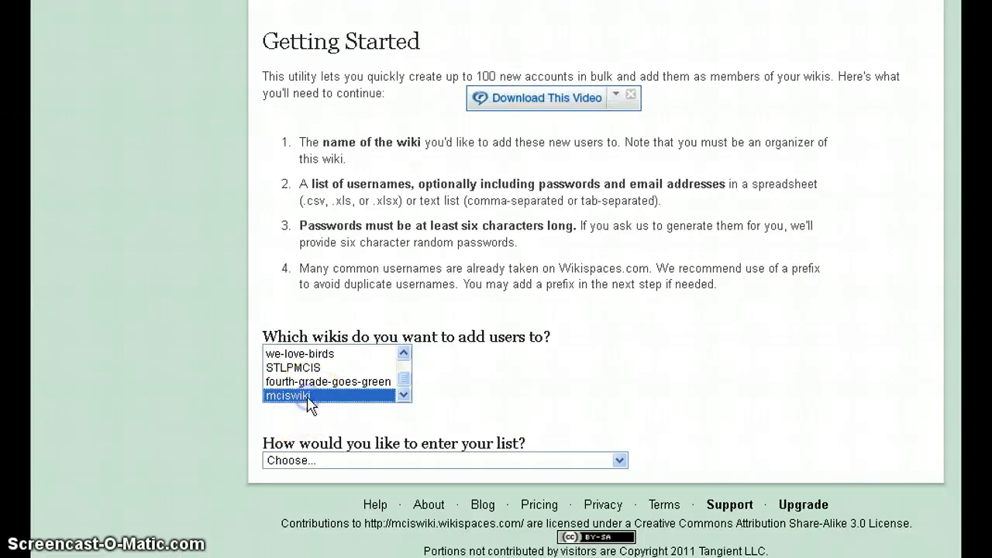
click(317, 459)
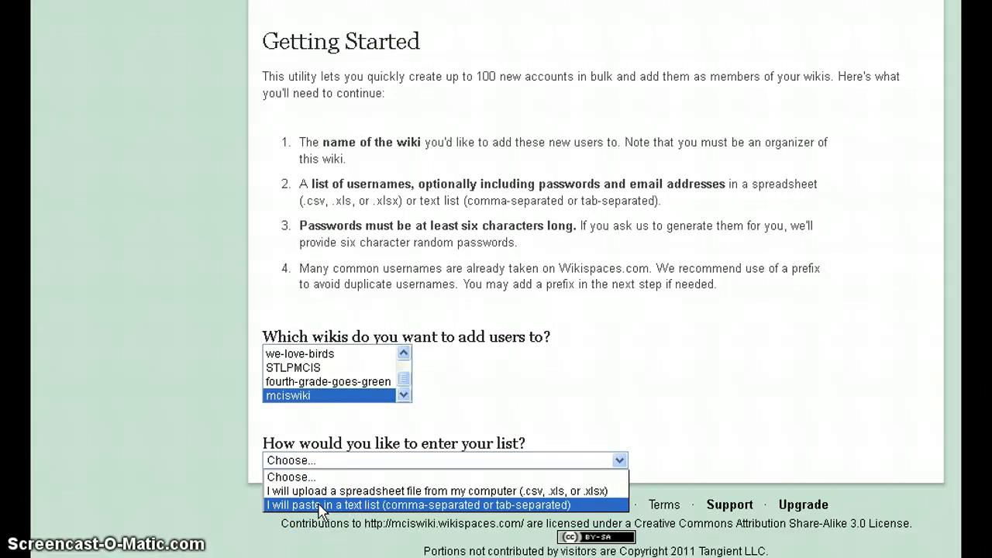
click(319, 507)
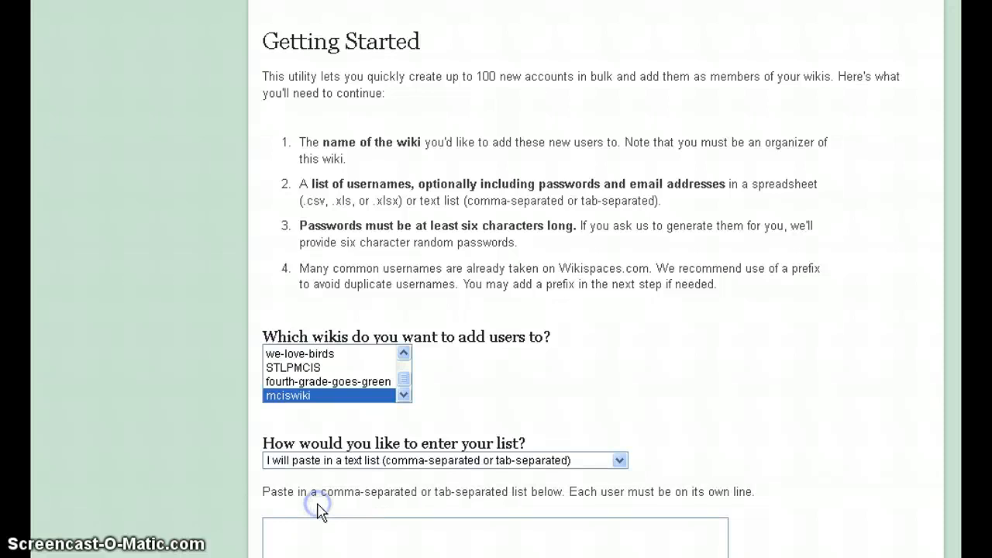
Enter three student usernames in the user list, one per line.
scroll(384, 422, down, 3)
click(411, 336)
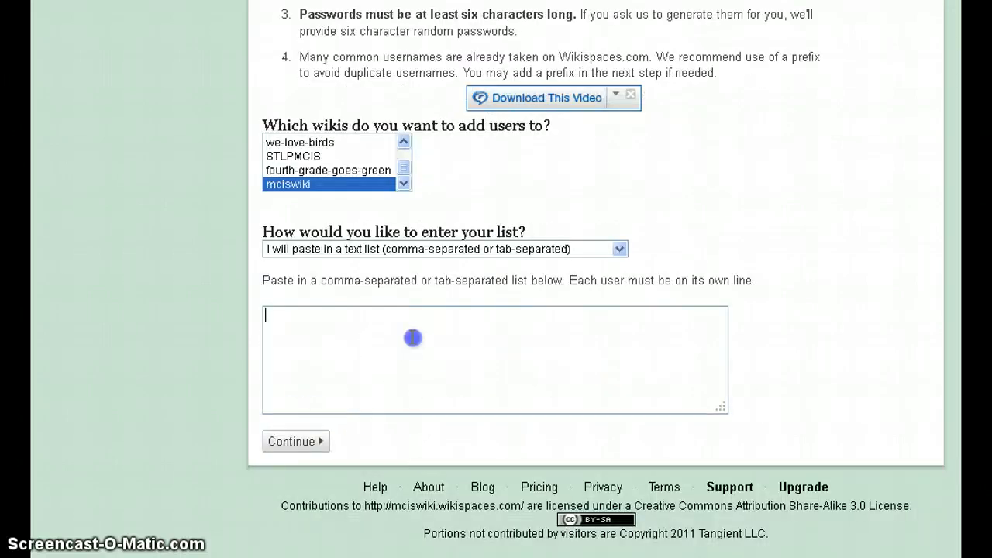
text(20d)
key(BackSpace)
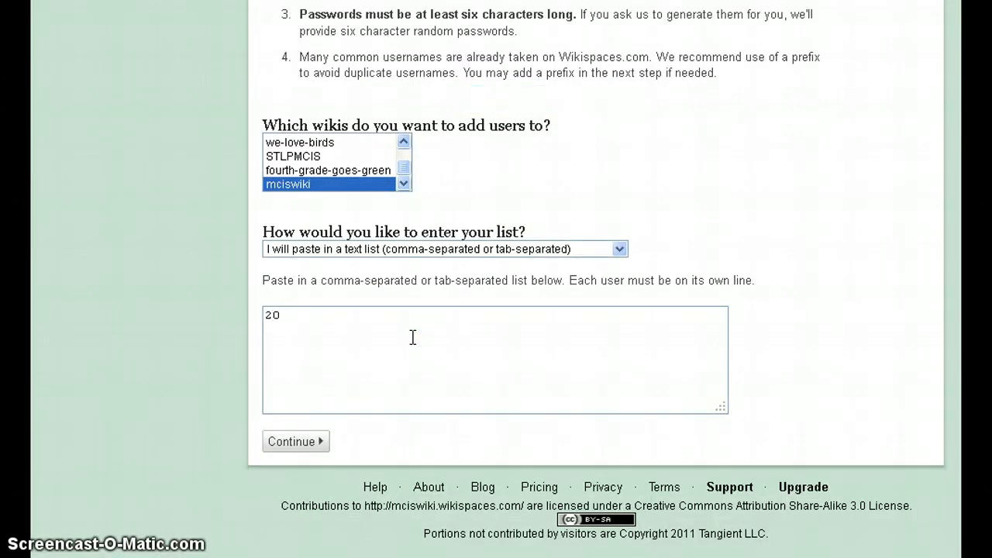
key(Return)
key(BackSpace)
key(BackSpace)
key(BackSpace)
key(BackSpace)
key(BackSpace)
key(BackSpace)
key(BackSpace)
key(BackSpace)
key(BackSpace)
text(drak)
text(e )
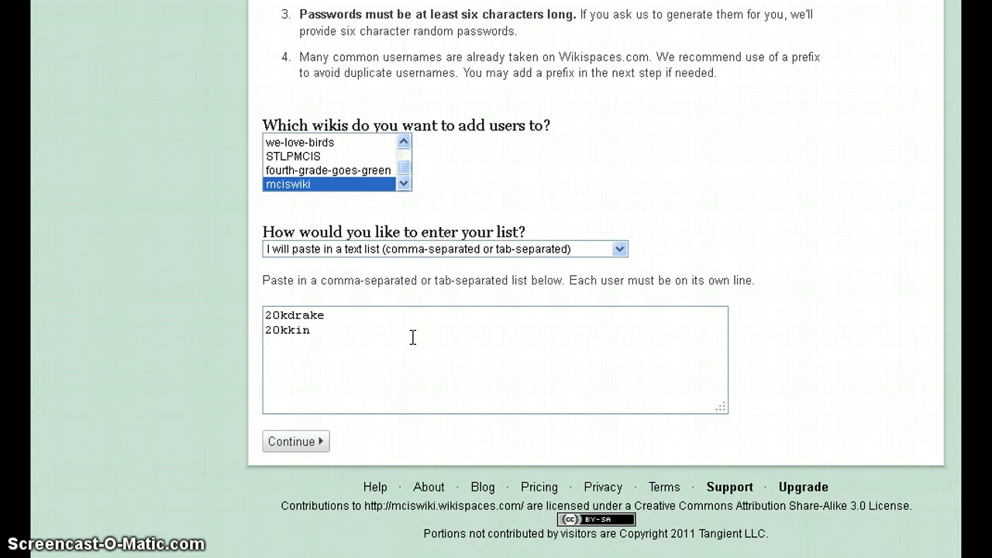
key(Return)
Correct the first username and submit the list to the Setup step.
click(355, 313)
text(ford)
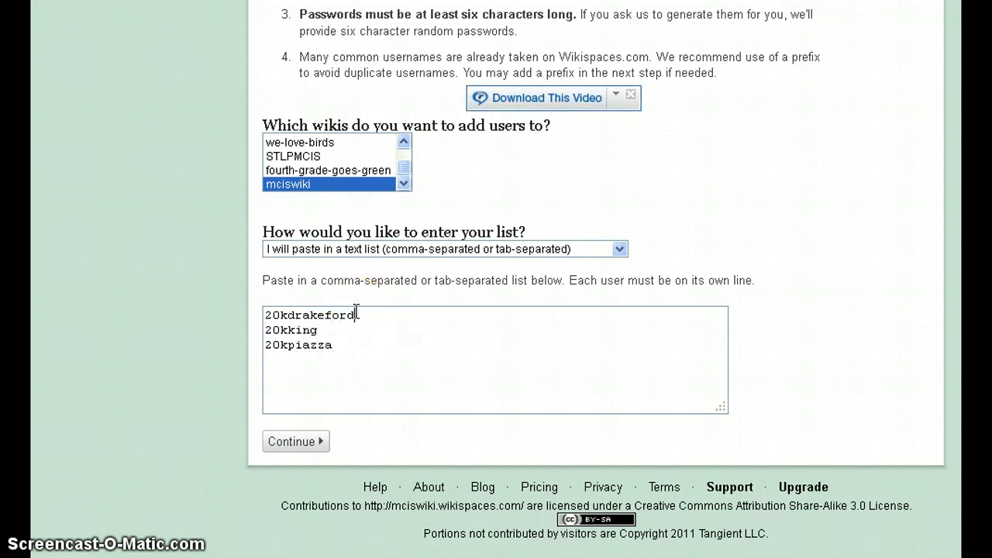
key(BackSpace)
key(BackSpace)
key(BackSpace)
key(BackSpace)
click(310, 447)
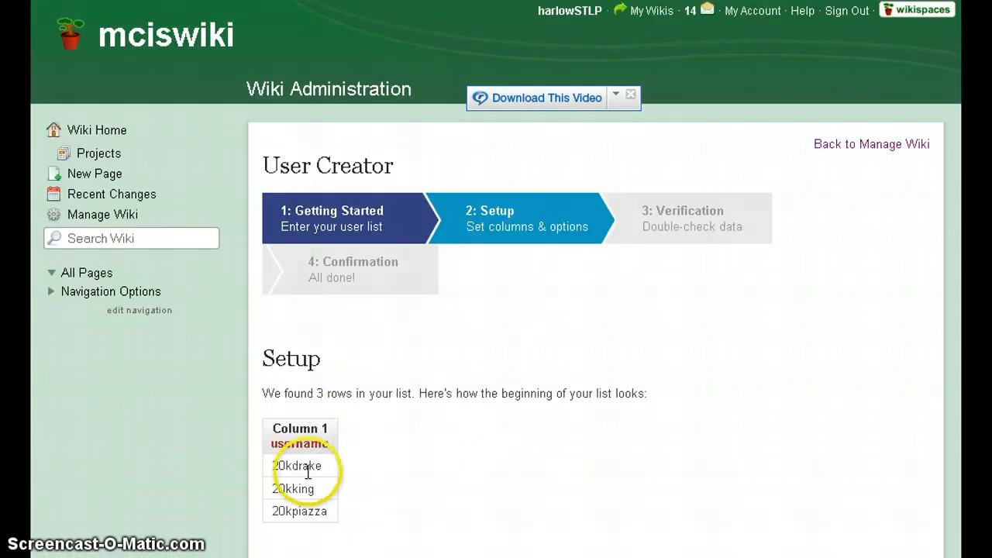
Keep 'no email addresses' and generated passwords, then continue to the Verification step.
scroll(407, 473, down, 4)
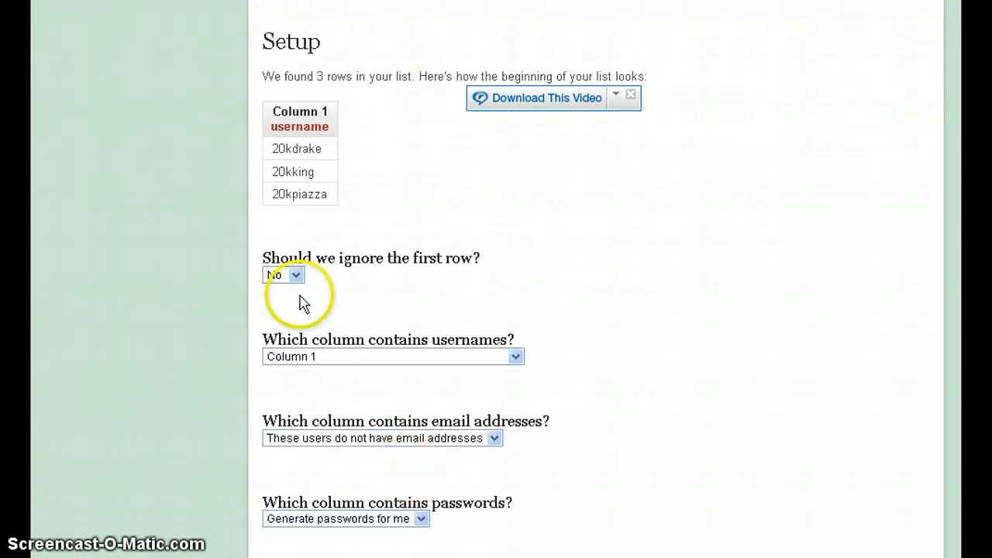
click(385, 440)
click(383, 441)
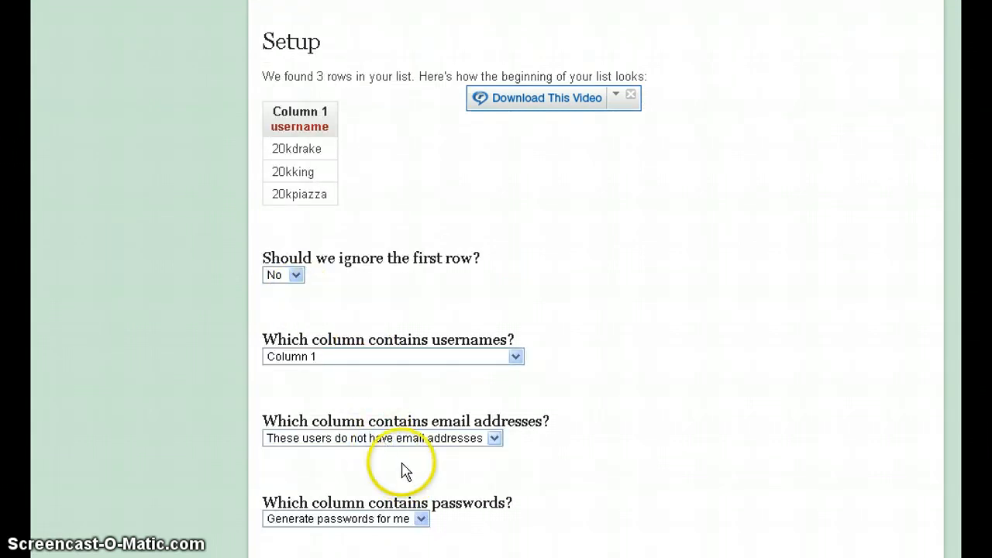
scroll(403, 520, down, 3)
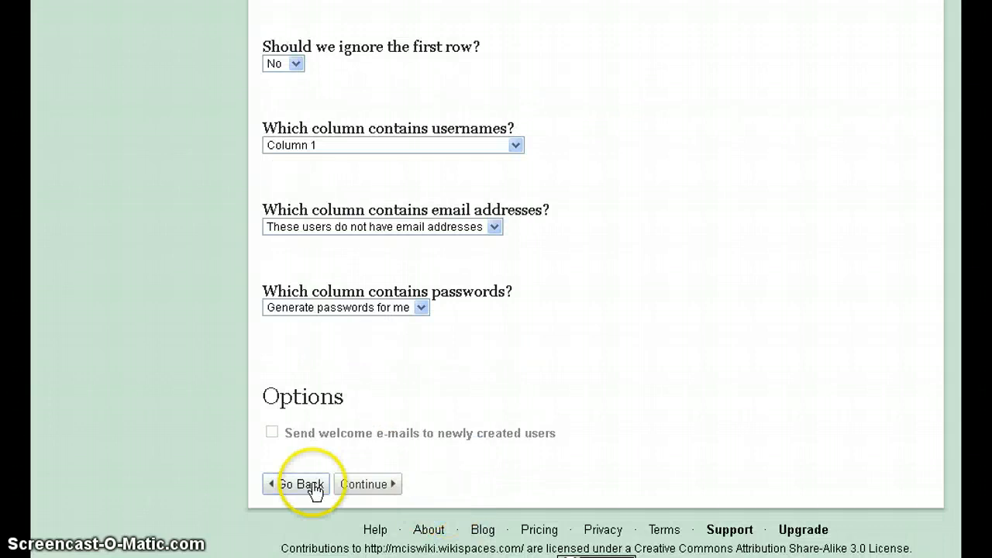
click(363, 485)
scroll(536, 403, down, 5)
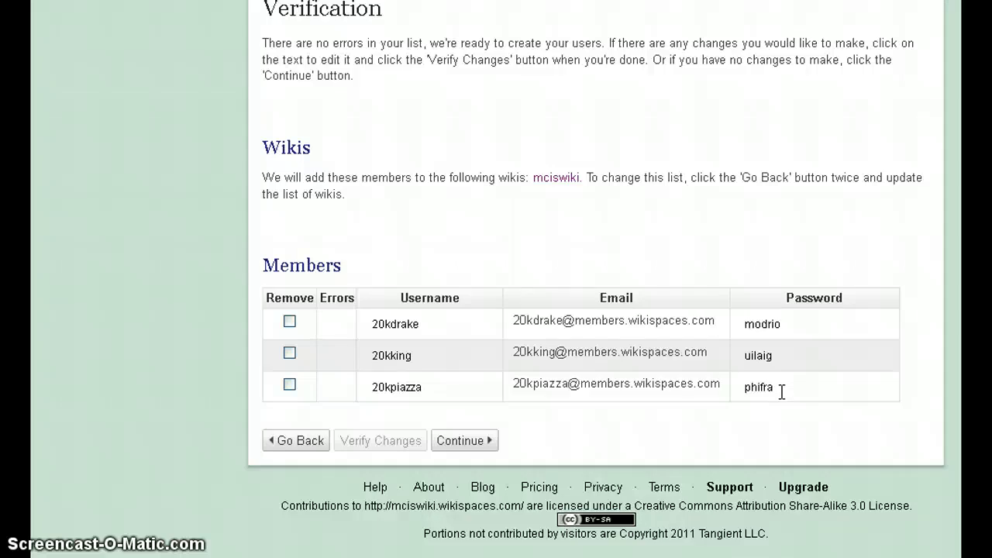
click(465, 445)
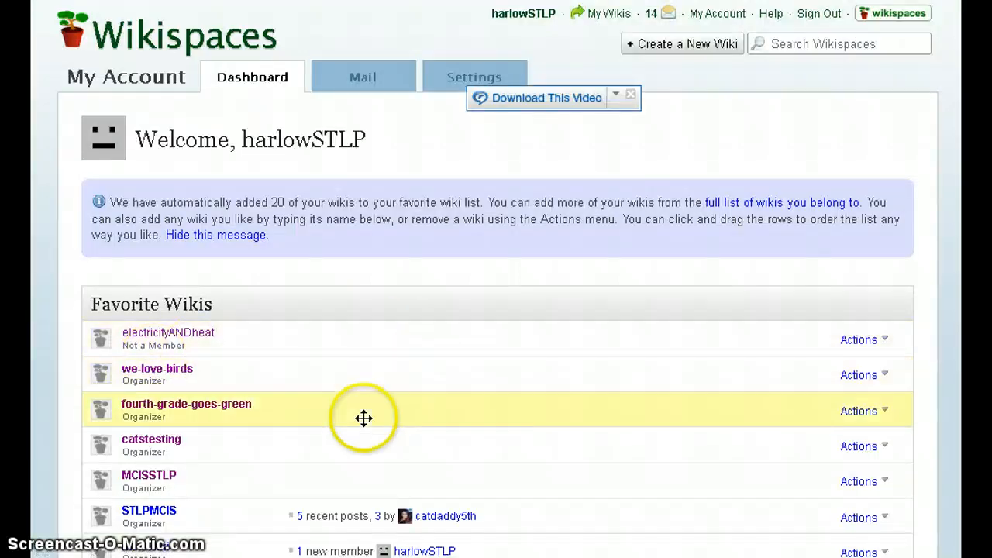
scroll(364, 418, down, 3)
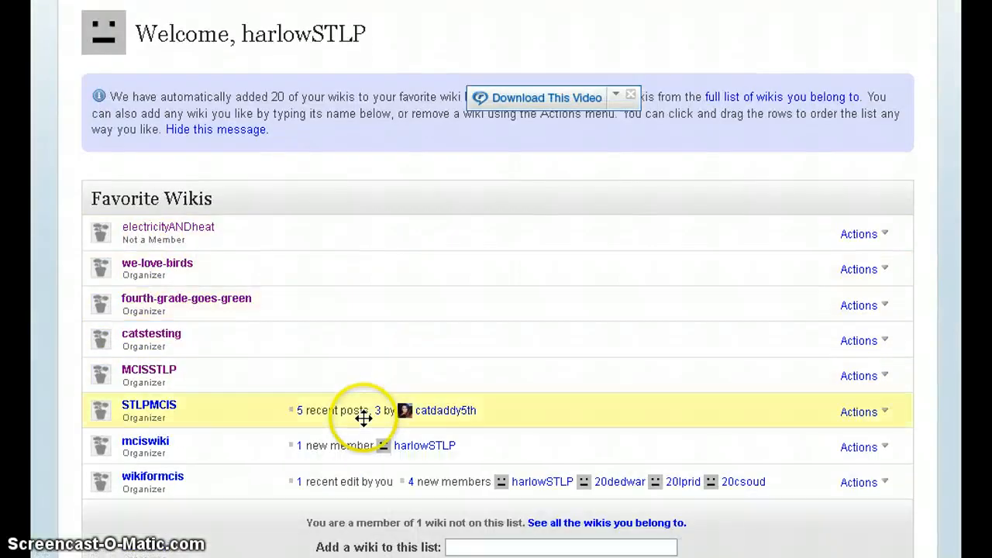
click(160, 450)
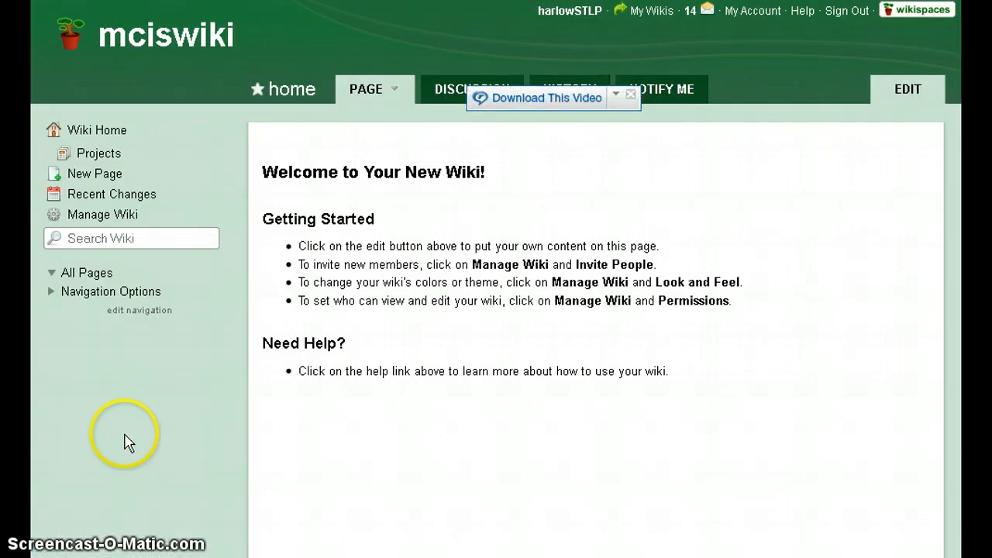
click(110, 216)
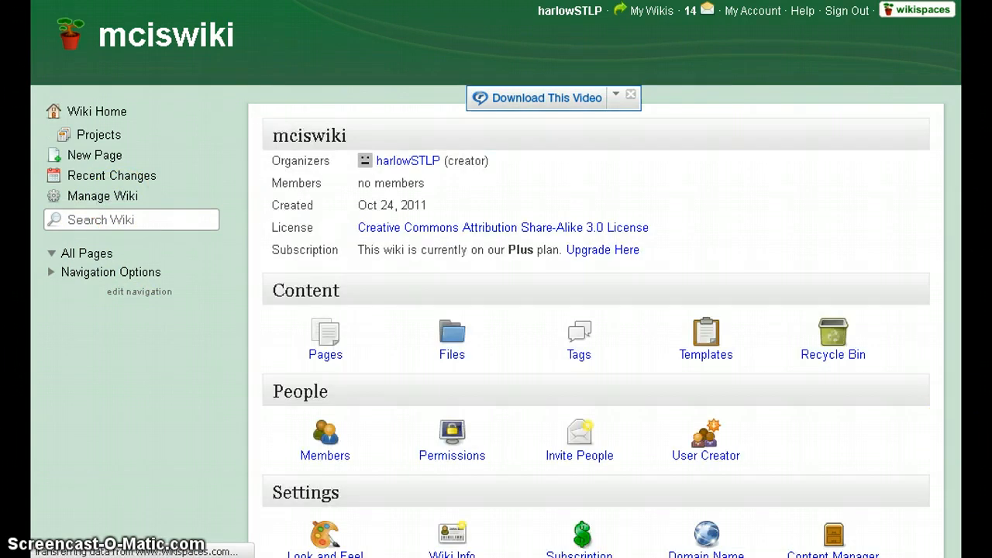
click(110, 120)
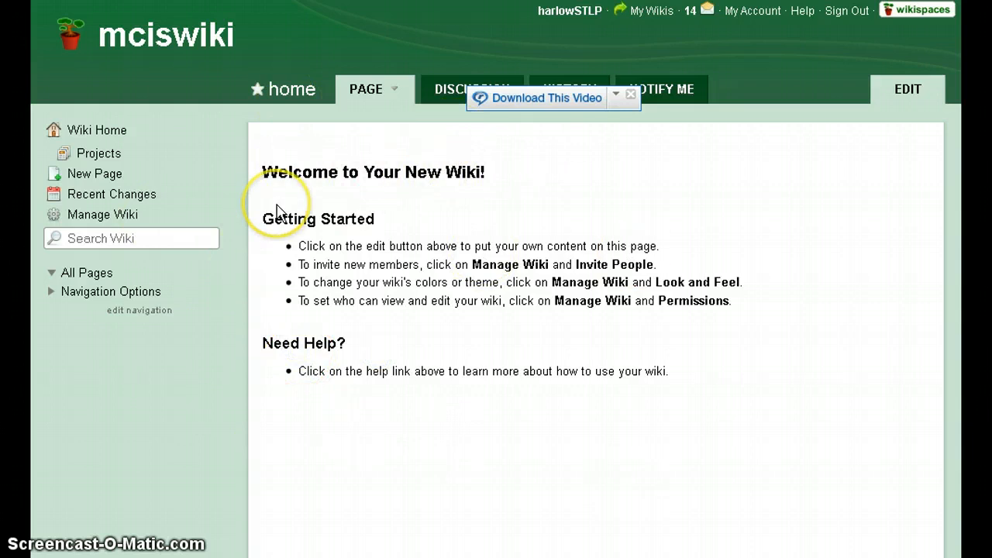
click(915, 93)
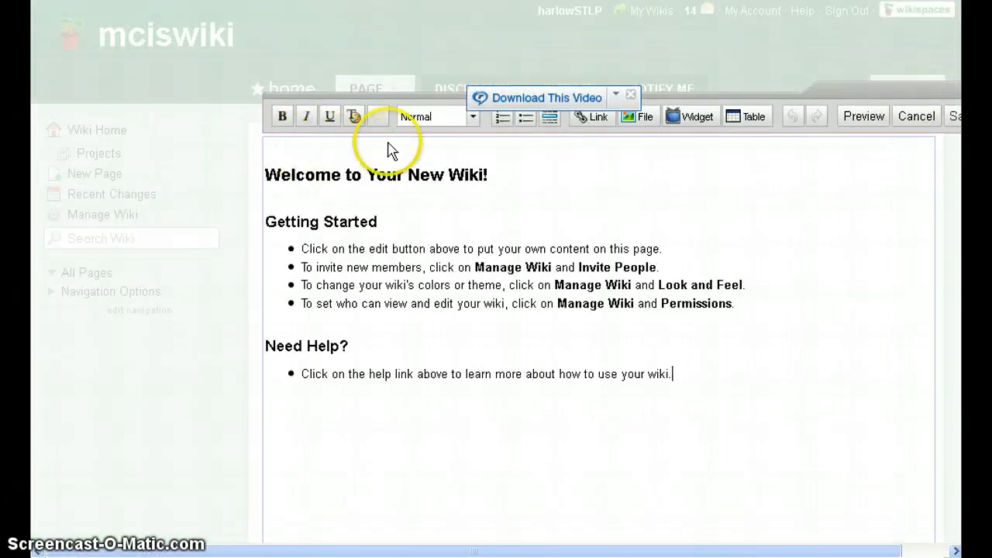
Insert a Video widget on the home page and pick YouTube as the provider.
click(714, 125)
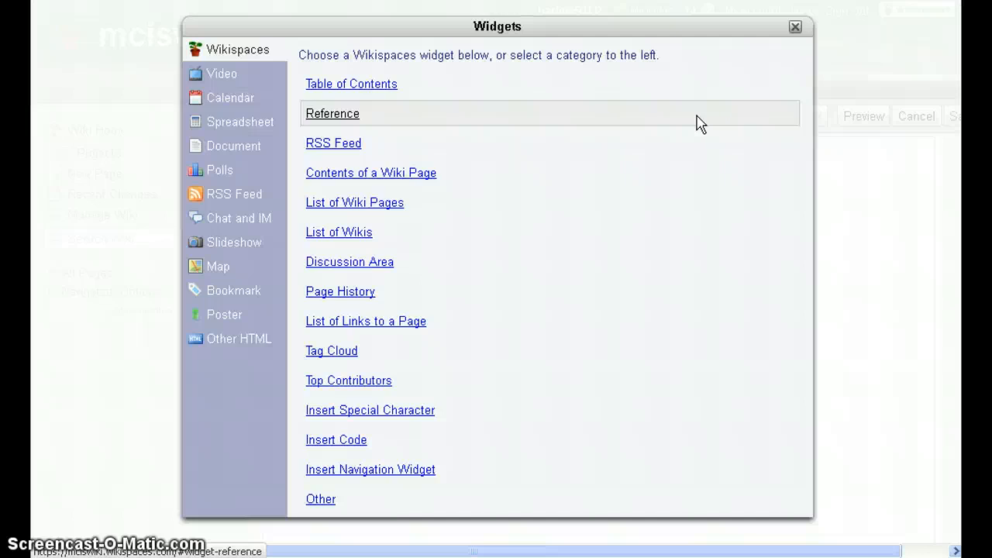
click(219, 78)
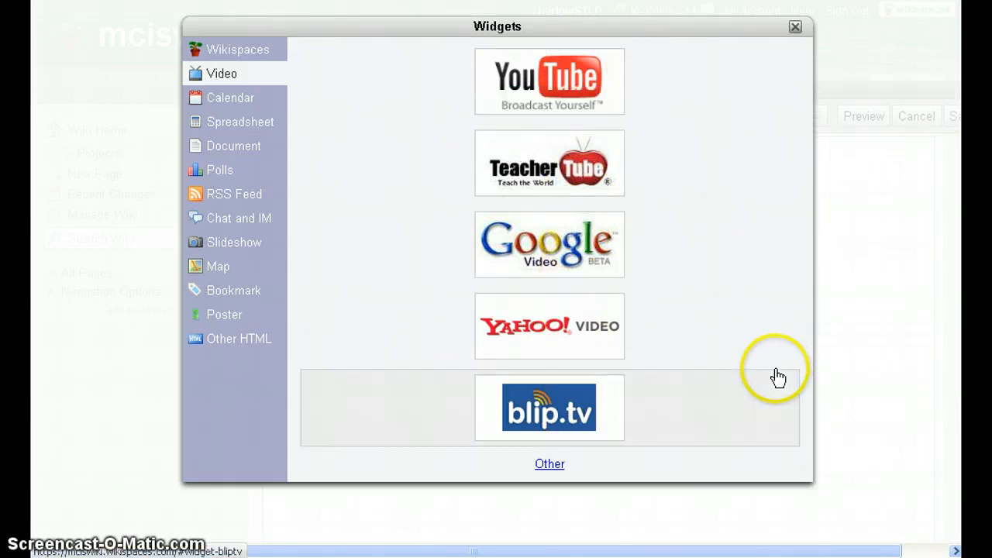
click(565, 88)
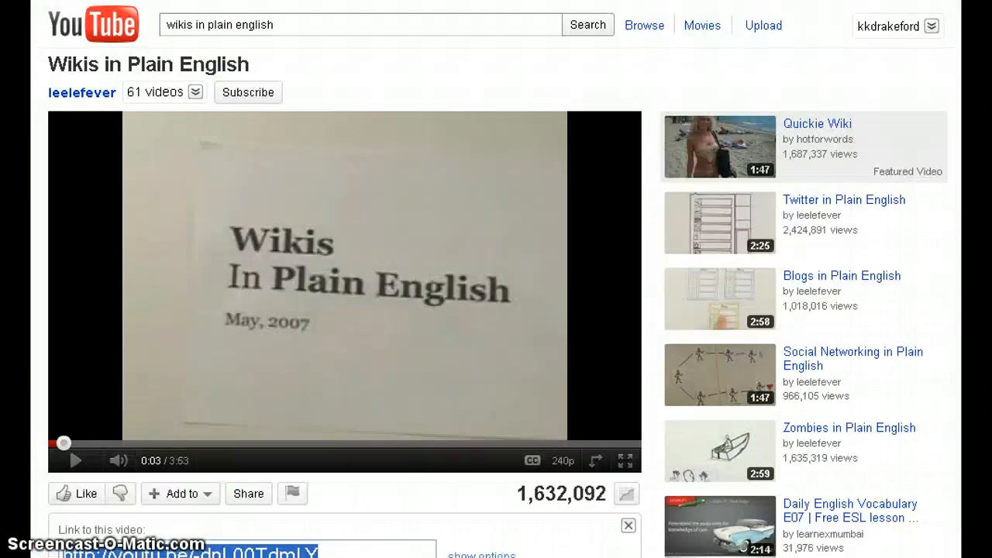
Copy the iframe embed code of the 'Wikis in Plain English' YouTube video.
scroll(248, 407, down, 3)
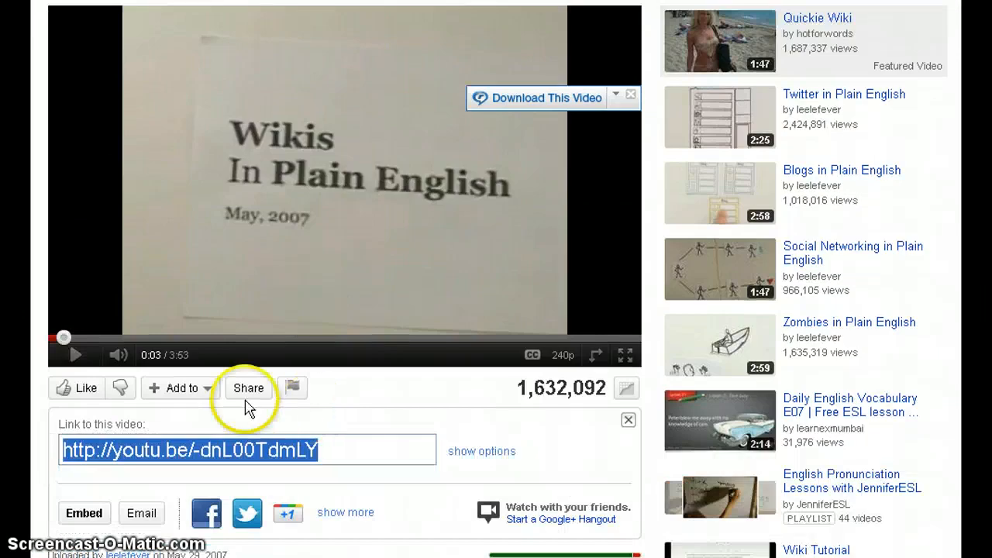
click(248, 389)
click(248, 389)
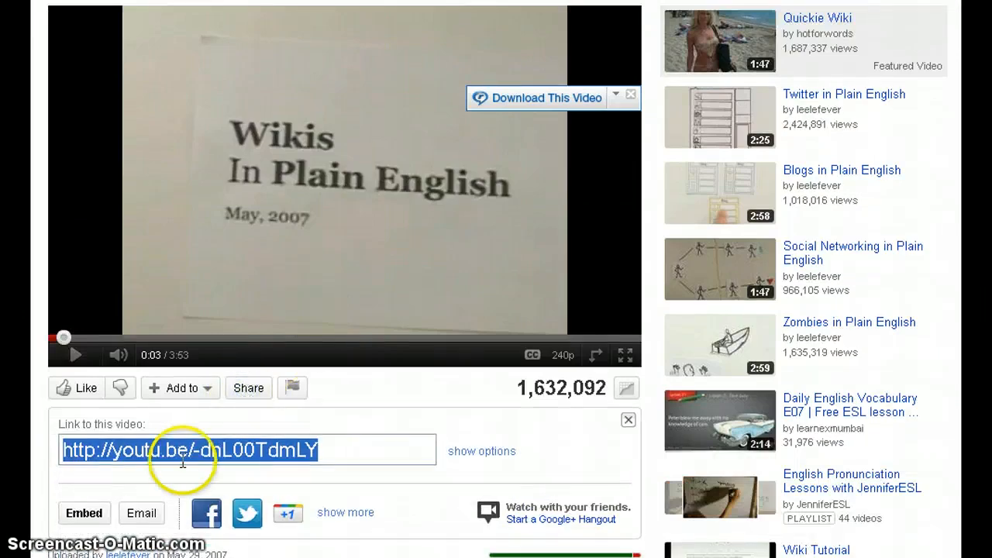
scroll(189, 450, down, 3)
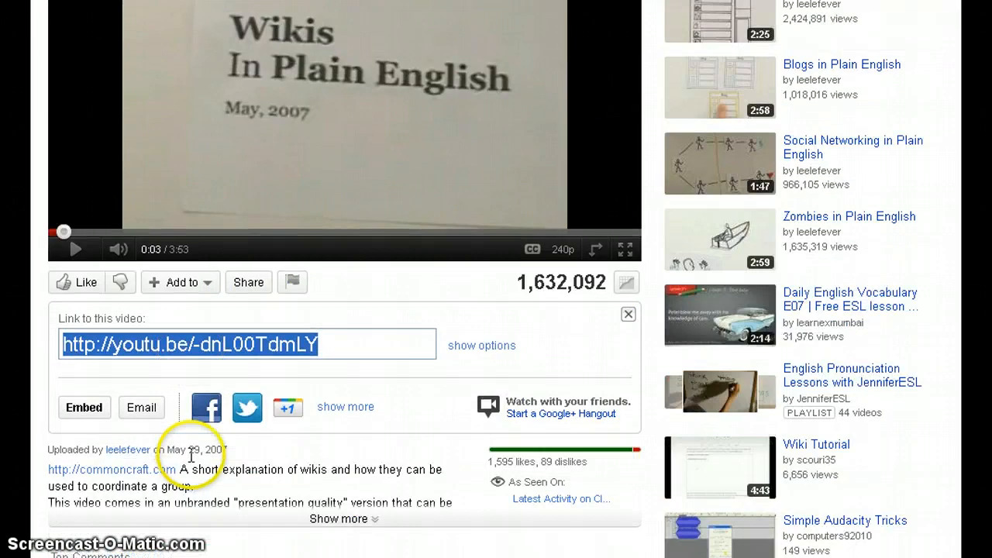
click(87, 413)
click(85, 421)
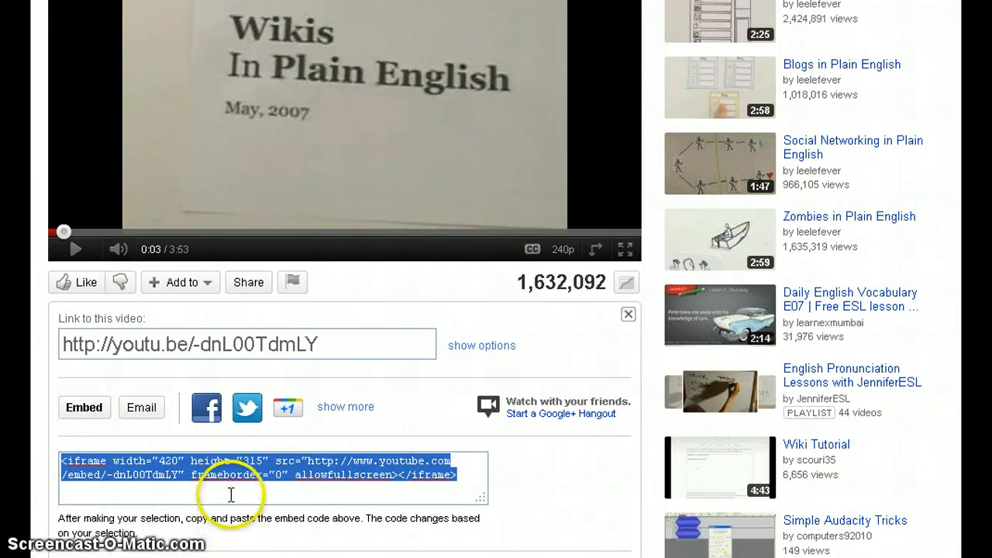
right_click(231, 465)
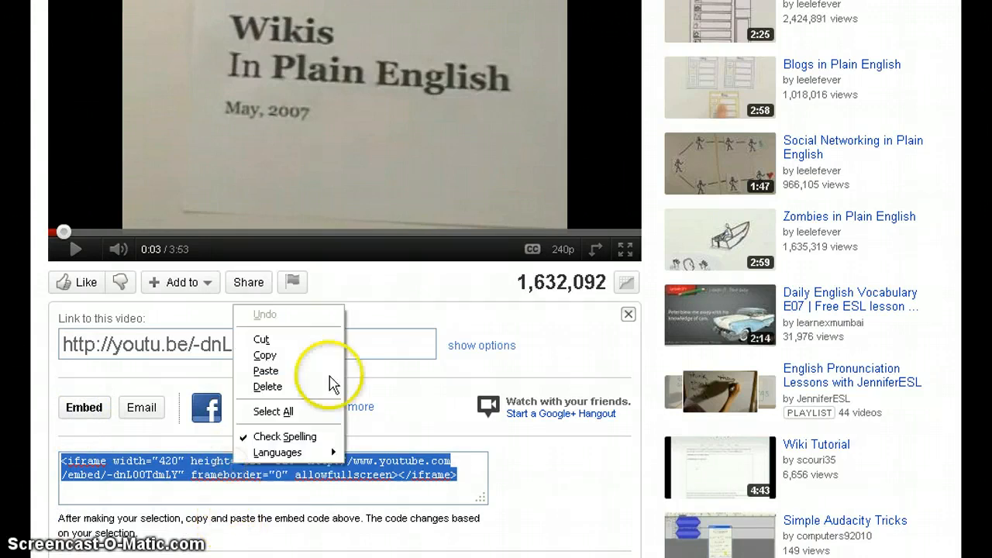
click(310, 355)
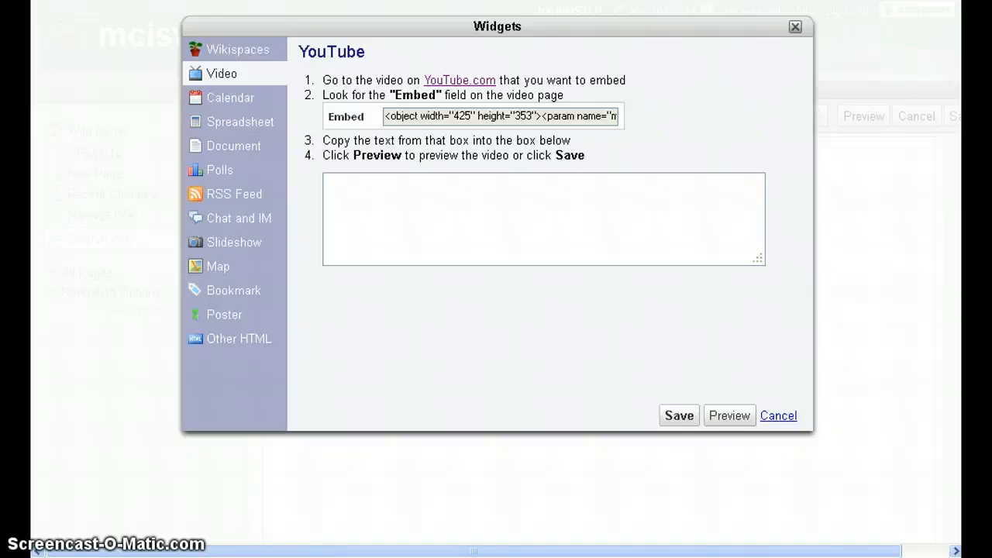
Paste the YouTube embed code into the widget box and insert the video.
click(393, 202)
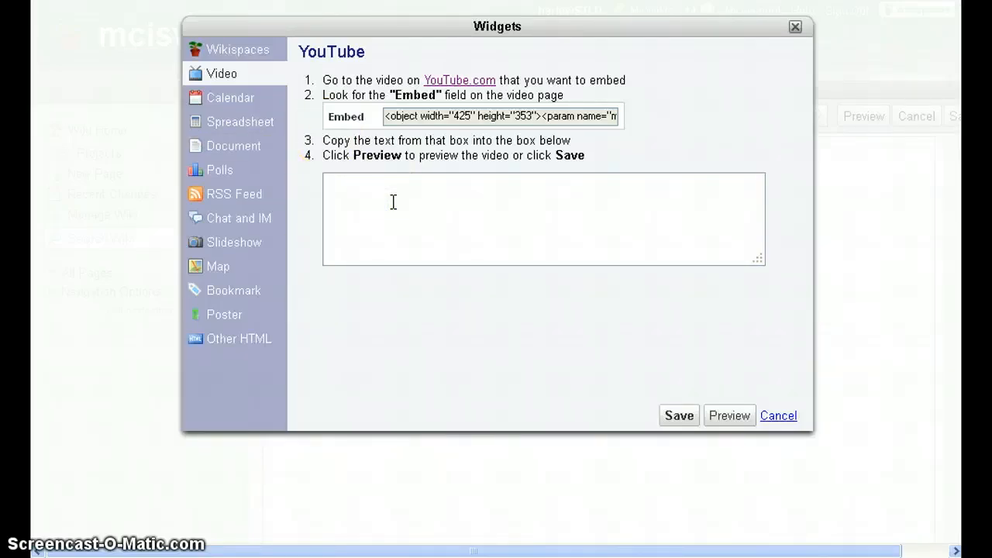
click(412, 190)
key(ctrl+v)
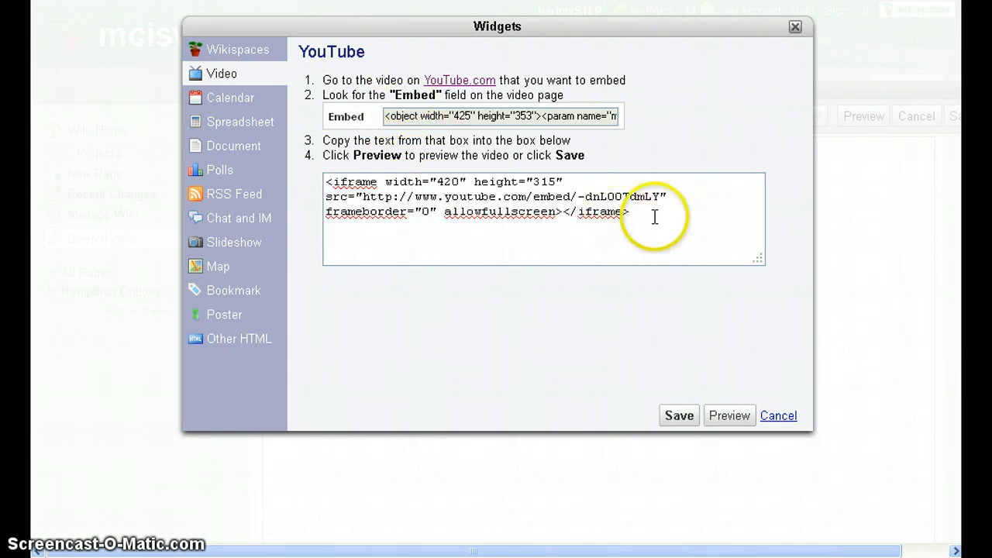
click(688, 426)
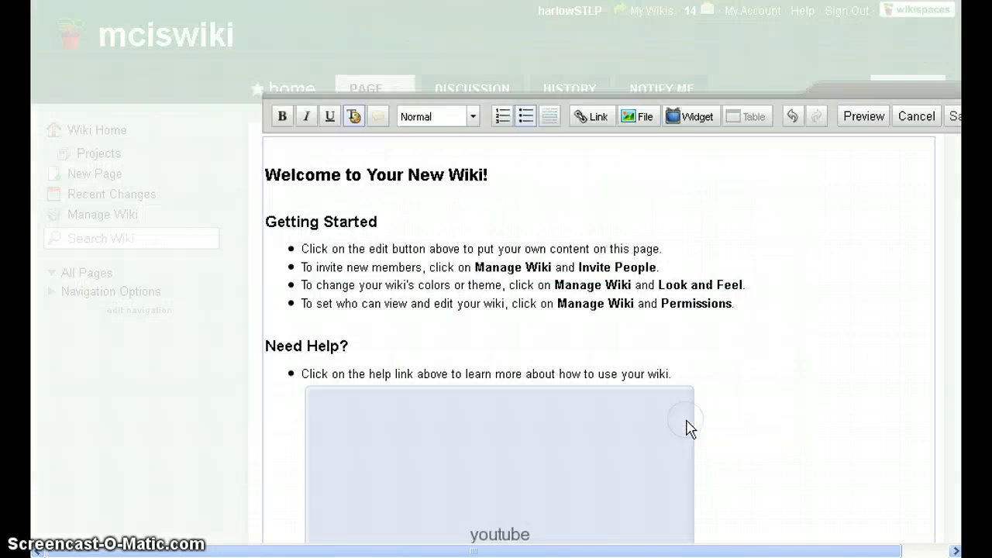
Delete the Getting Started and help sections from the home page.
scroll(775, 341, down, 3)
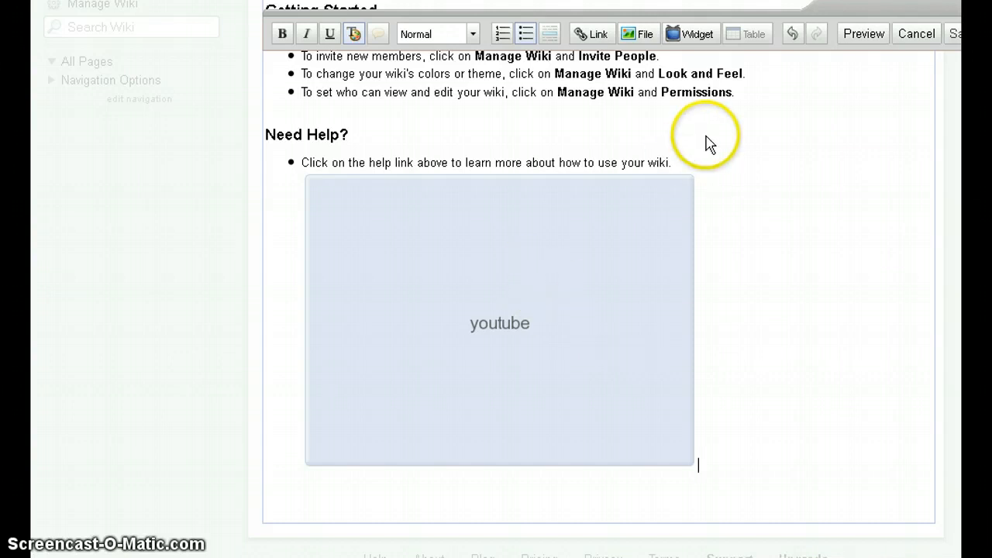
drag(703, 159, 268, 9)
scroll(922, 342, up, 3)
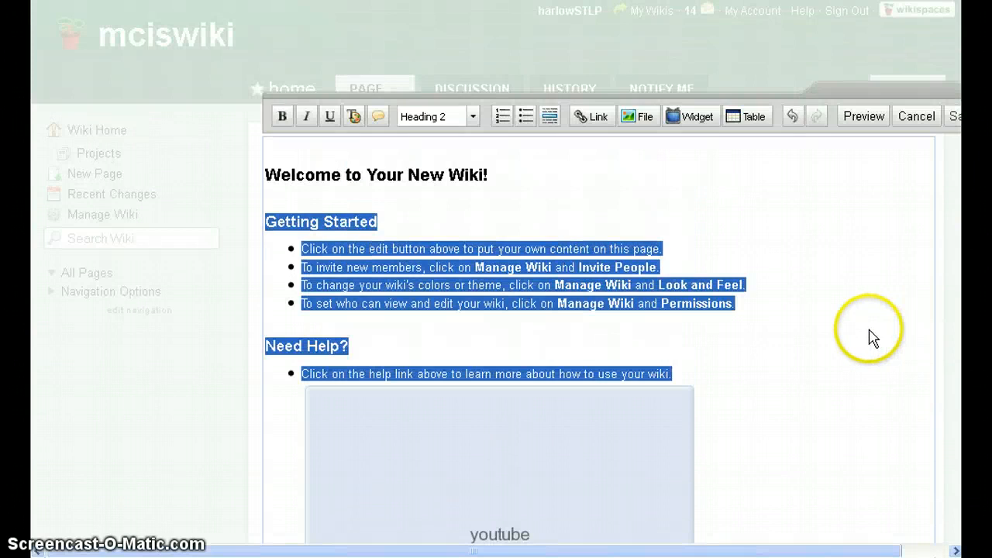
key(Delete)
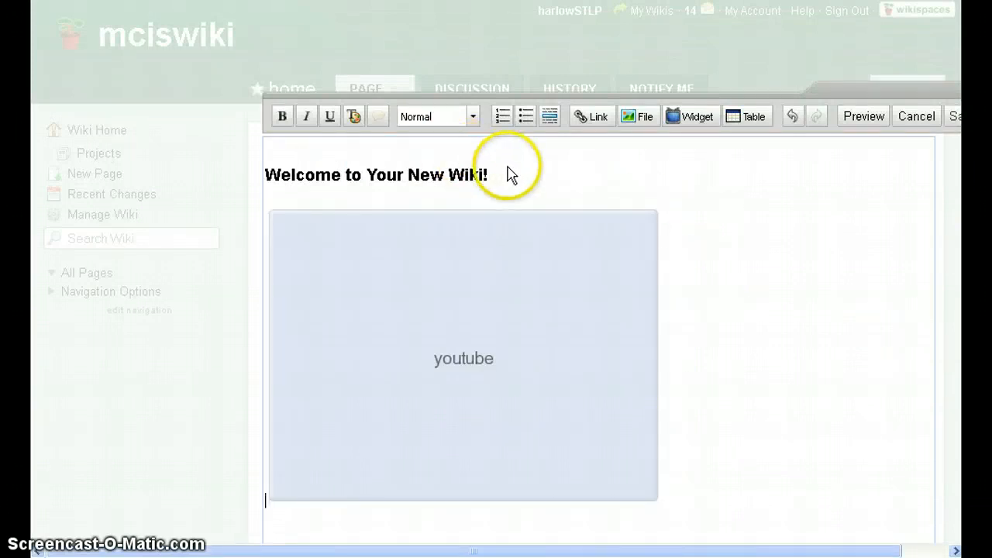
Replace the welcome heading with 'Wikis in Plain English!' and save.
drag(507, 173, 231, 175)
text(Wiki)
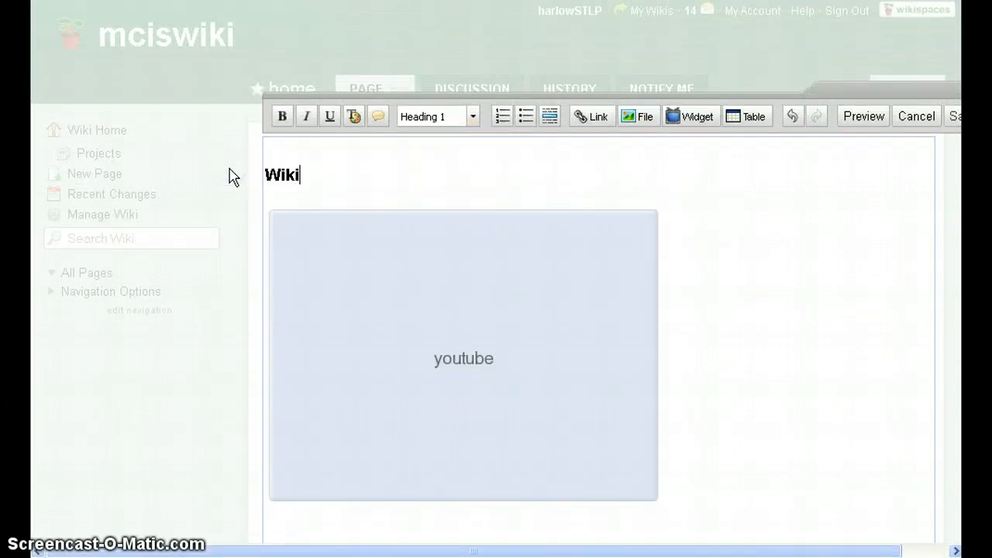
text(s in Plain En)
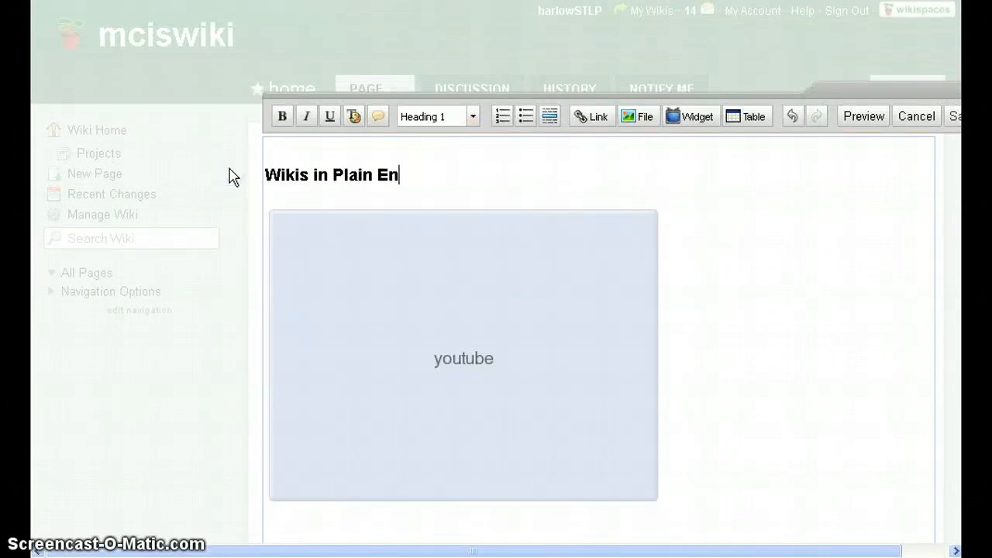
text(glish!)
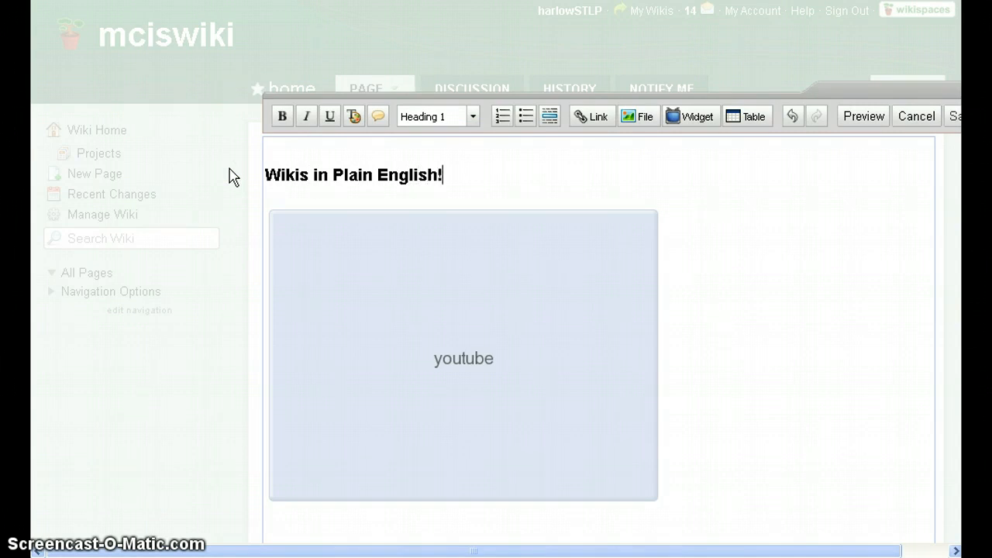
click(288, 154)
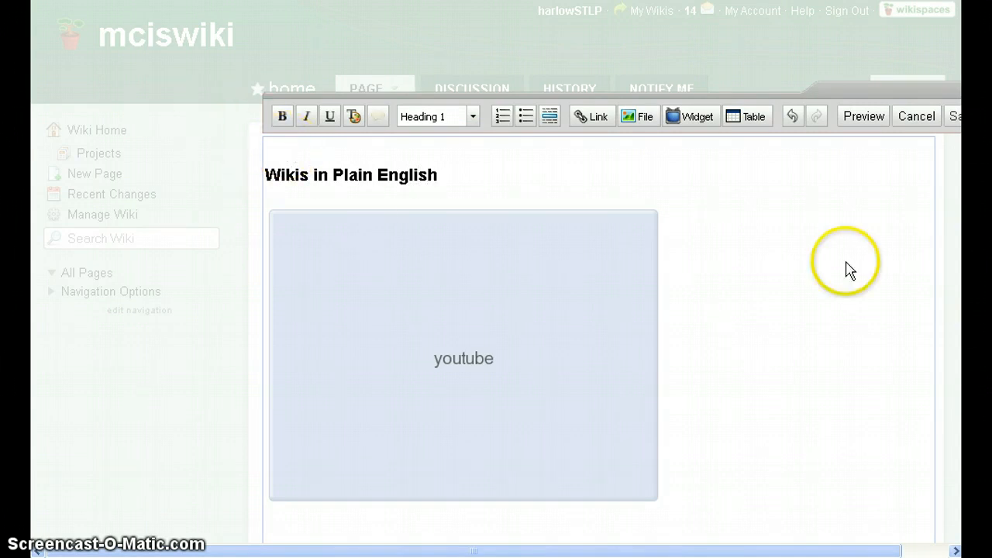
click(954, 122)
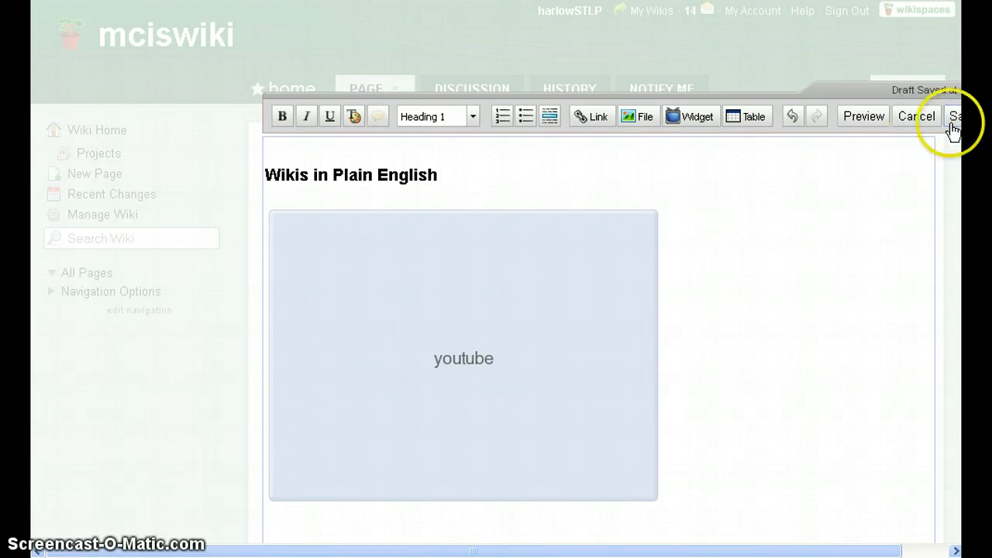
Save the home page, then play and pause the embedded video to check it works.
drag(775, 551, 840, 430)
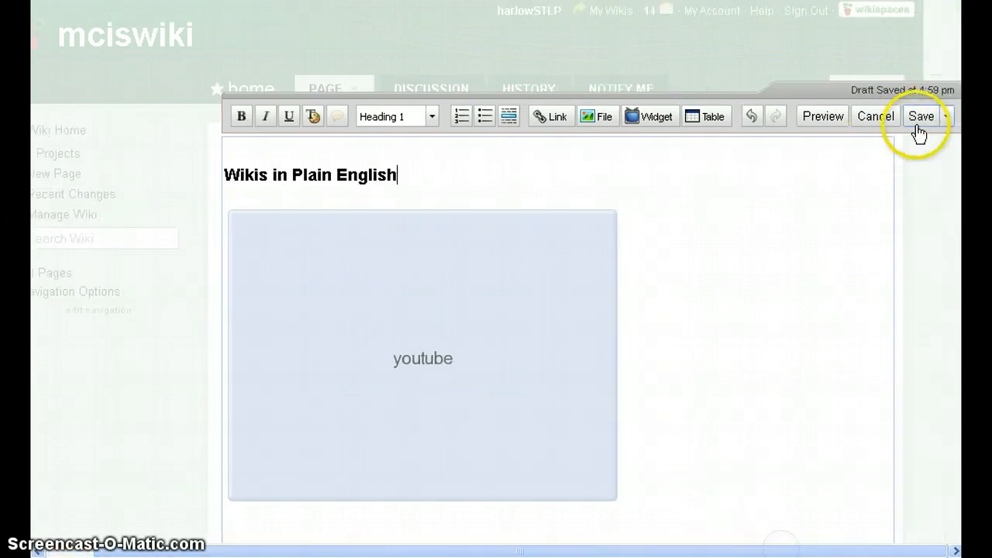
click(920, 130)
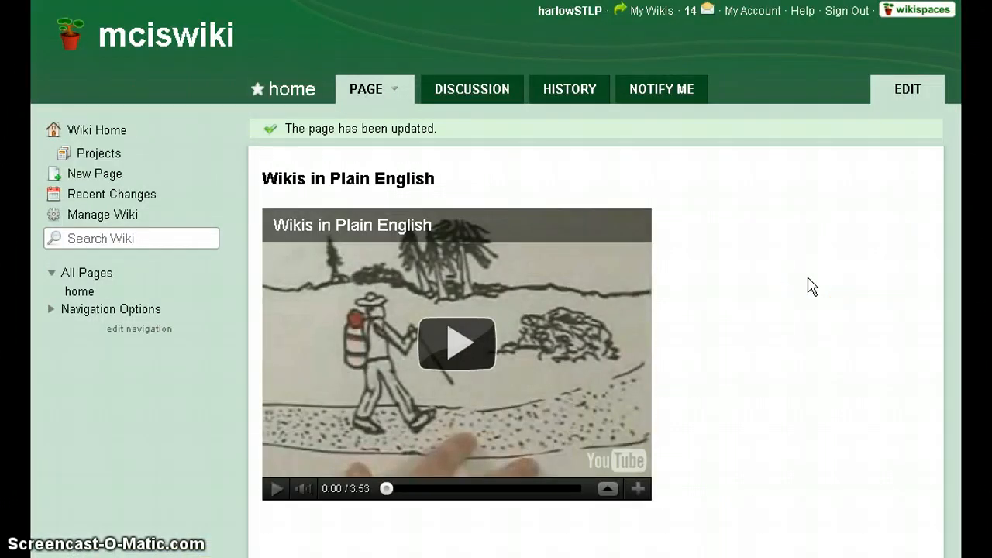
click(457, 343)
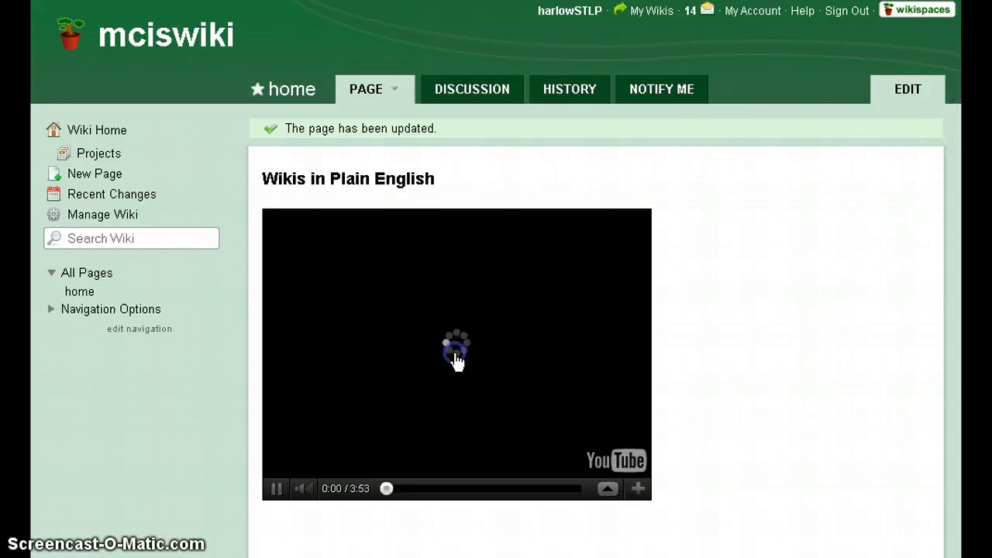
click(399, 535)
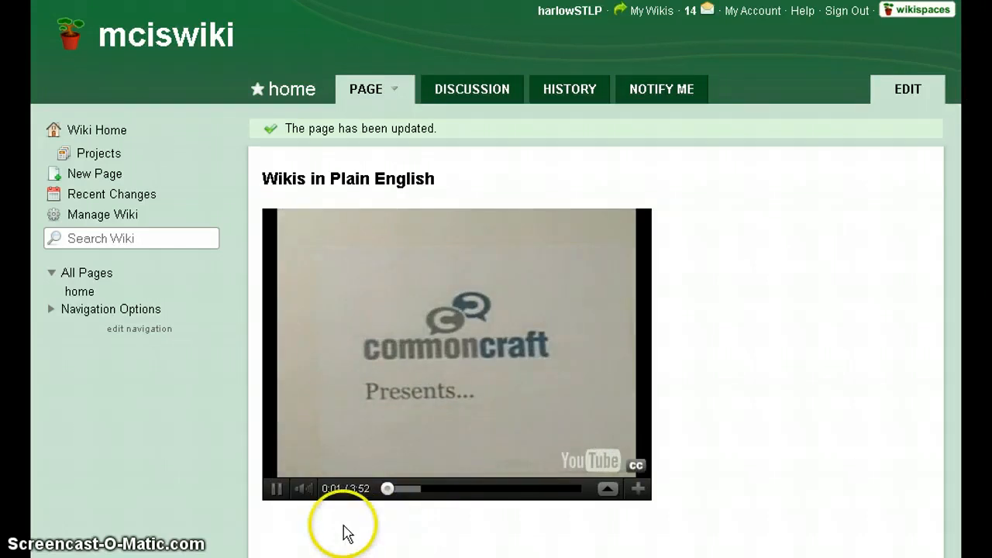
click(272, 494)
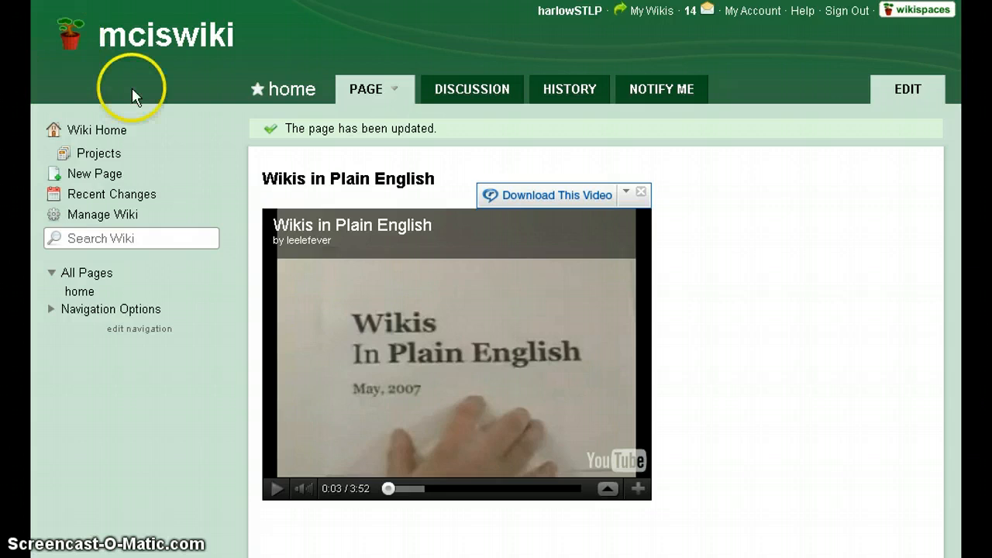
Create the page 'Different Uses for Wikis' with tags wiki and education.
click(93, 173)
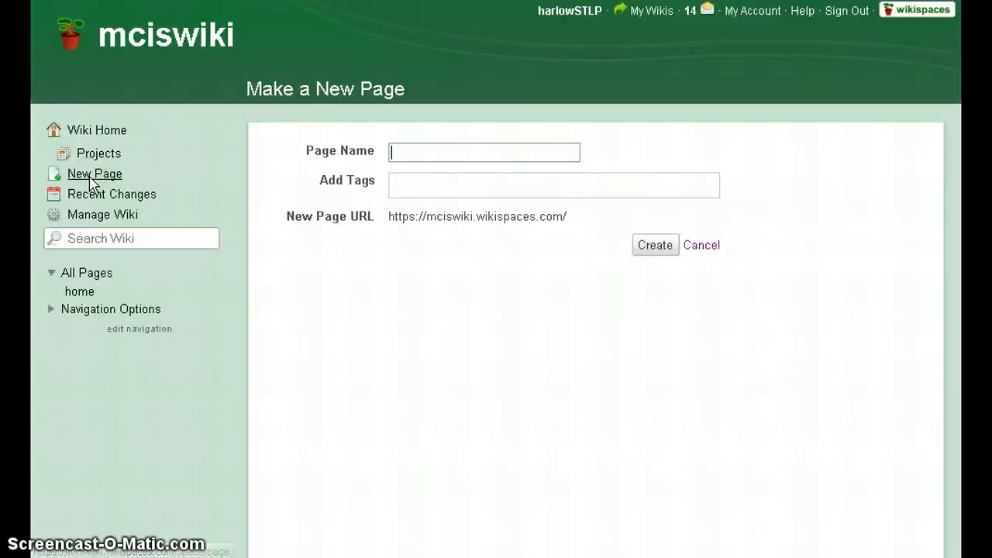
text(U)
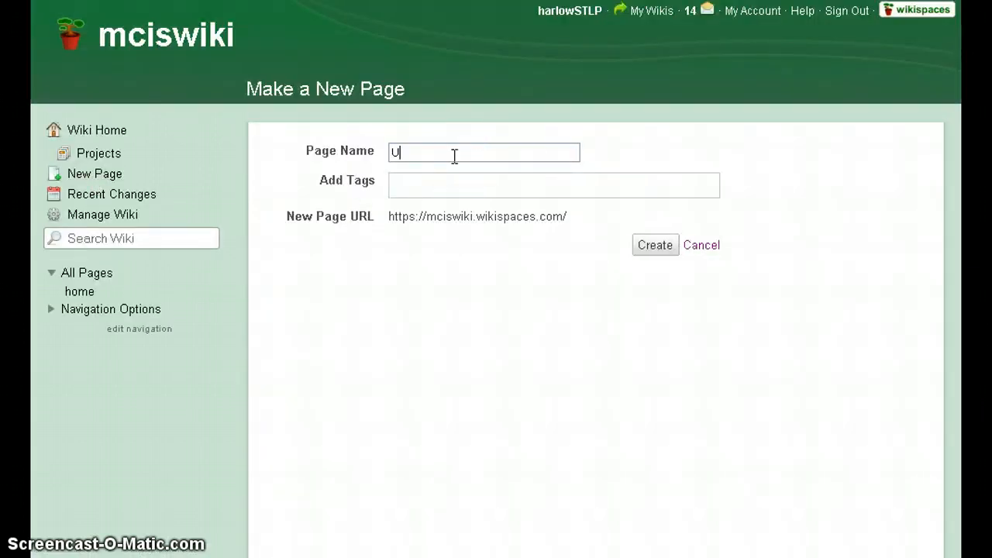
key(BackSpace)
text(Different Uses )
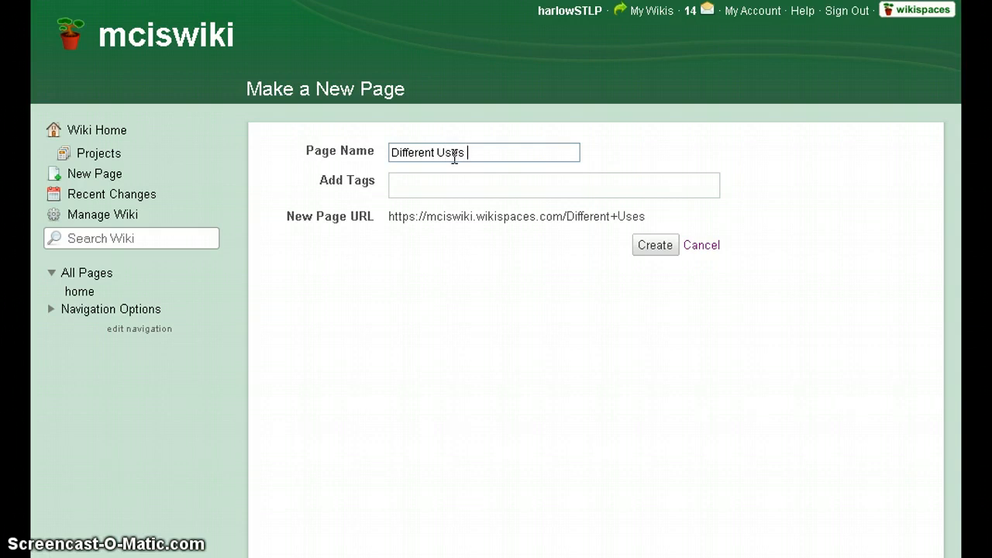
text(for Wikis)
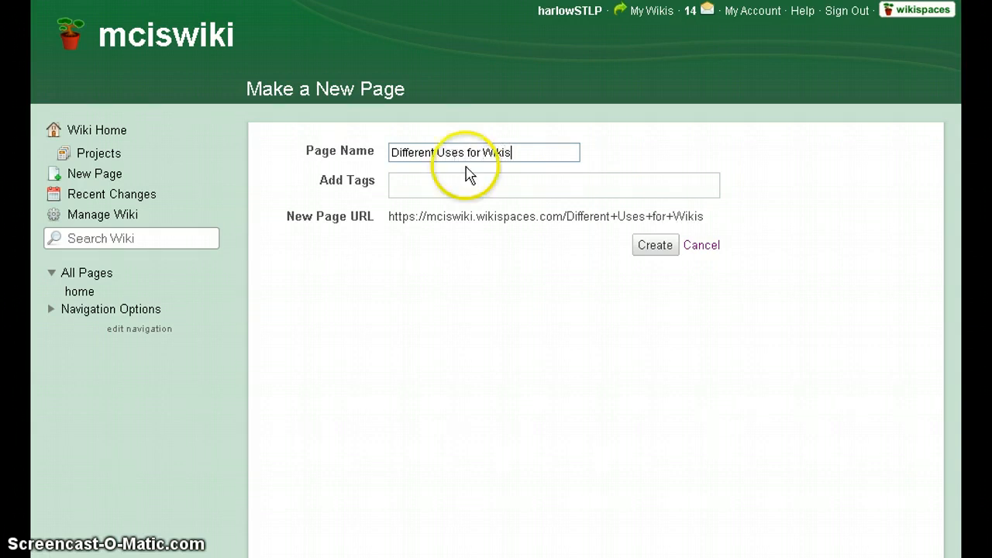
click(499, 183)
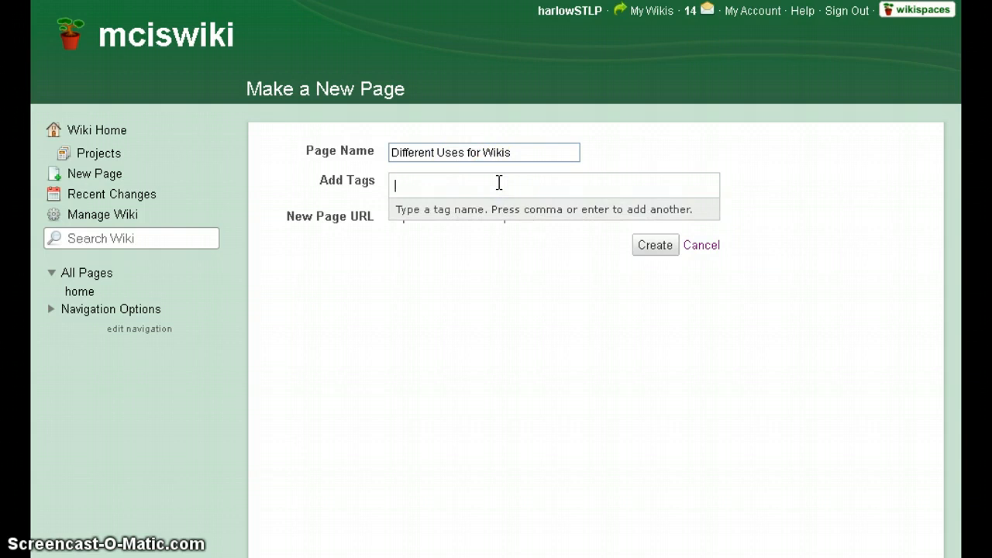
text(wiki)
key(Return)
text(e)
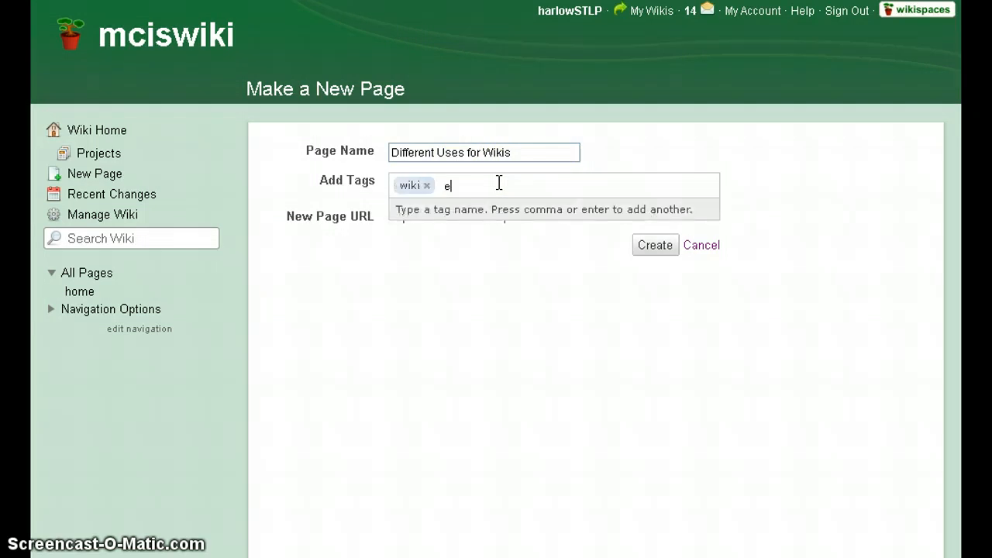
text(ducation)
key(Return)
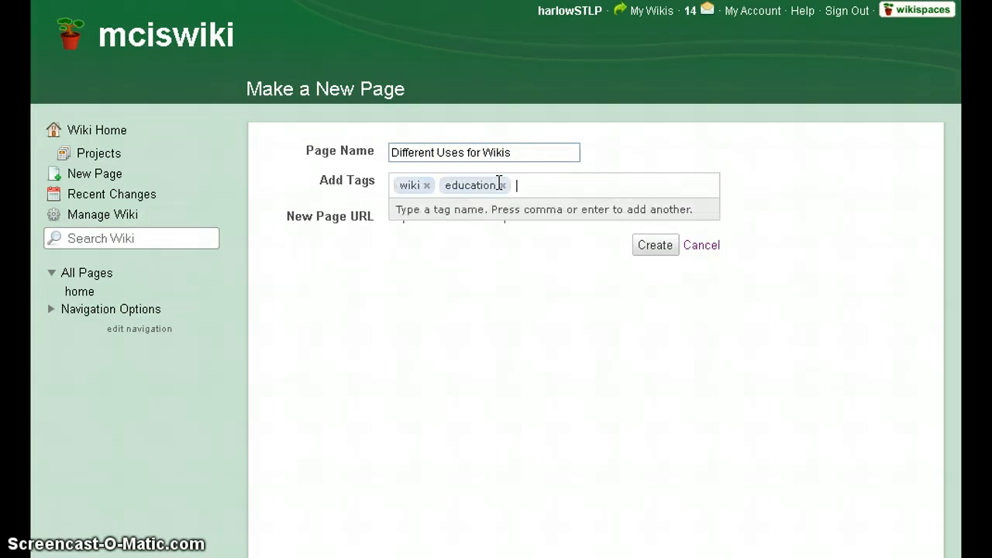
click(444, 276)
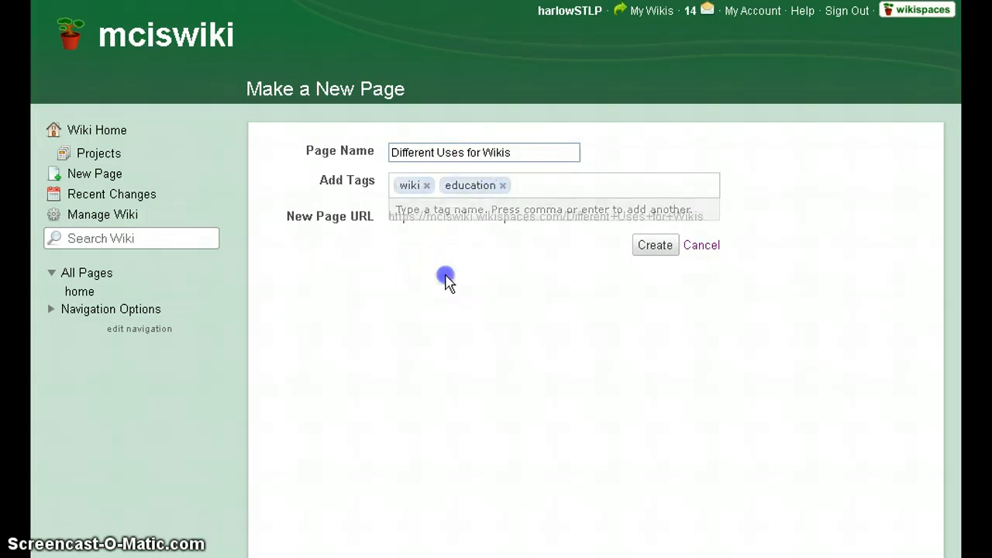
click(668, 247)
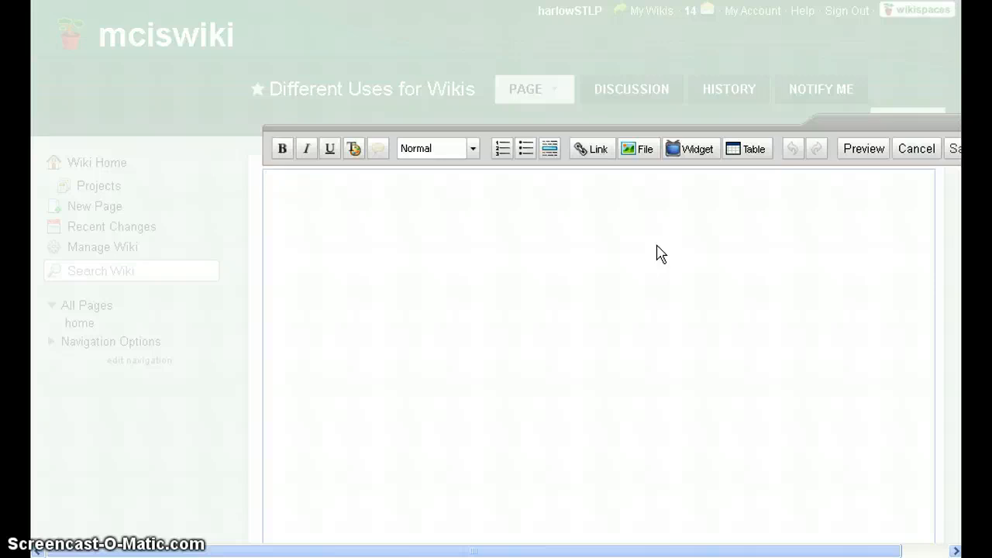
Select the first two paragraphs of the Wikipedia Wiki article to copy them.
click(539, 250)
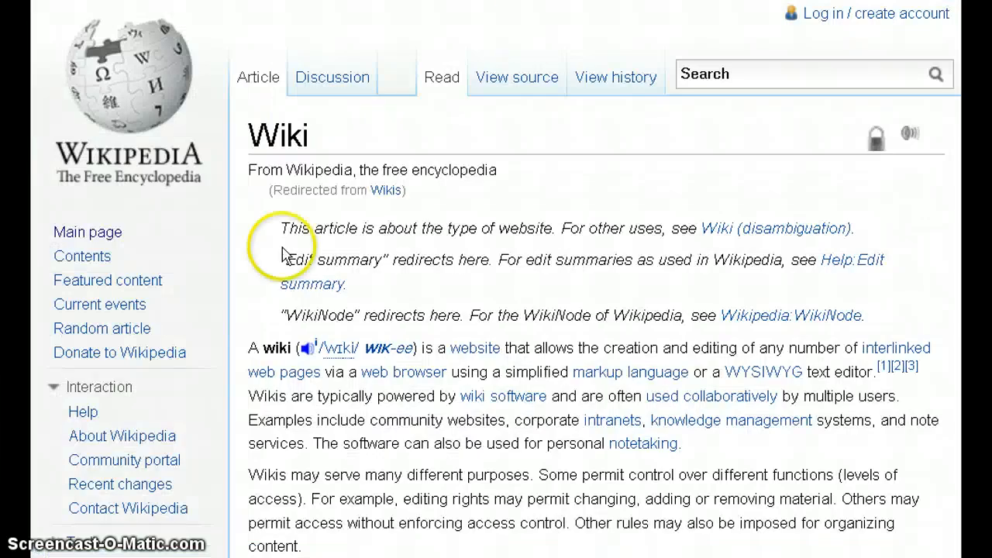
scroll(232, 229, down, 3)
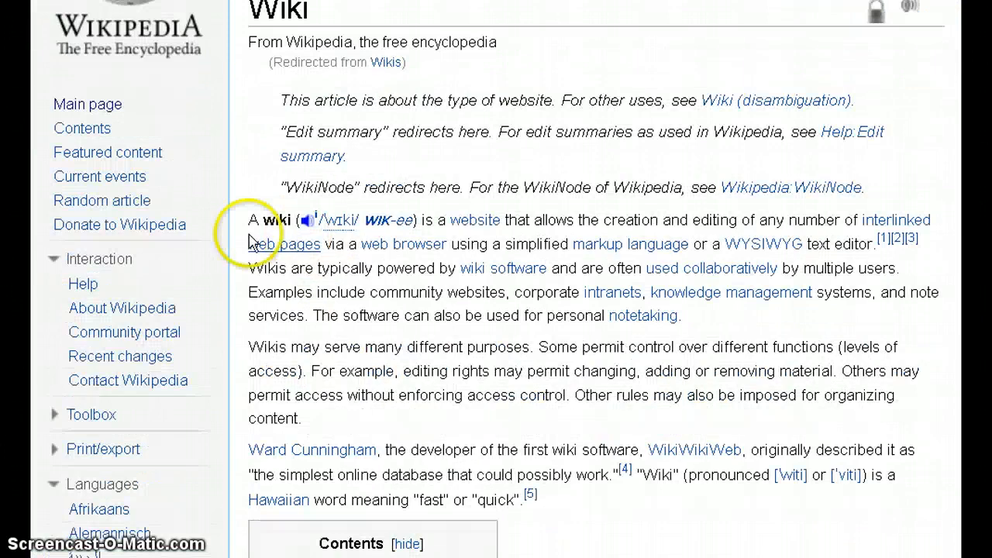
drag(246, 220, 396, 417)
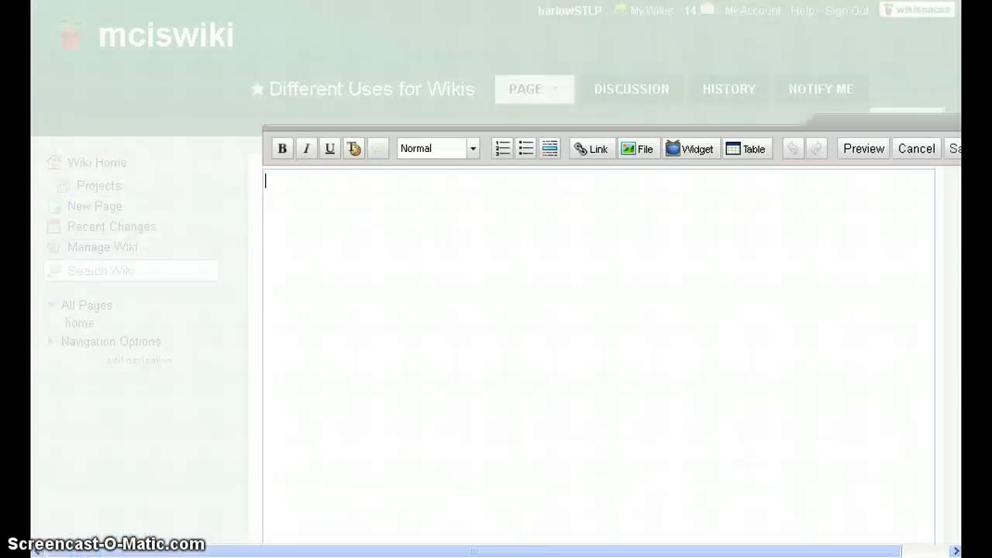
Paste the Wikipedia paragraphs and add 'This information was taken from Wikipedia' beneath them.
text(A wiki (i/ˈwɪki/ wik-ee) is a website that allows the creation and editing of any number of interlinked web pages via a web browser using a simplified markup language or a WYSIWYG text editor.[1][2][3] Wikis are typically powered by wiki software and are often used collaboratively by multiple users. Examples include community websites, corporate intranets, knowledge management systems, and note services. The software can also be used for personal notetaking. Wikis may serve many different purposes. Some permit control over different functions (levels of access). For example, editing rights may permit changing, adding or removing material. Others may permit access without enforcing access control. Other rules may also be imposed for organizing content.)
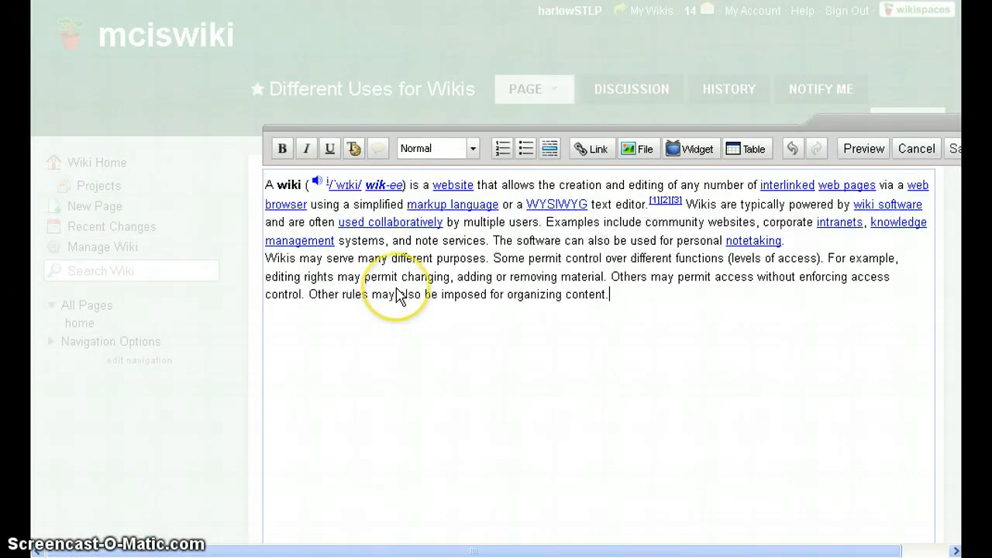
click(728, 324)
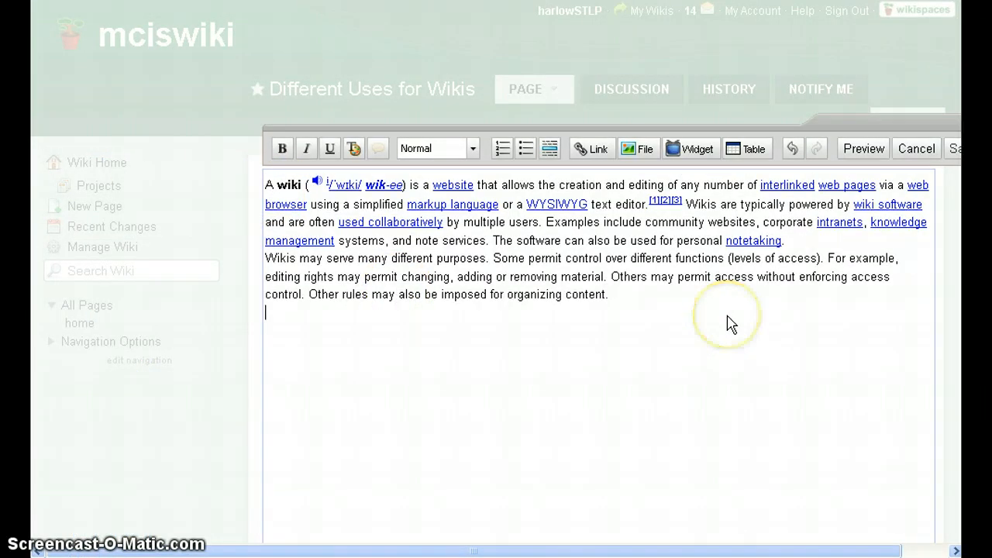
text(This )
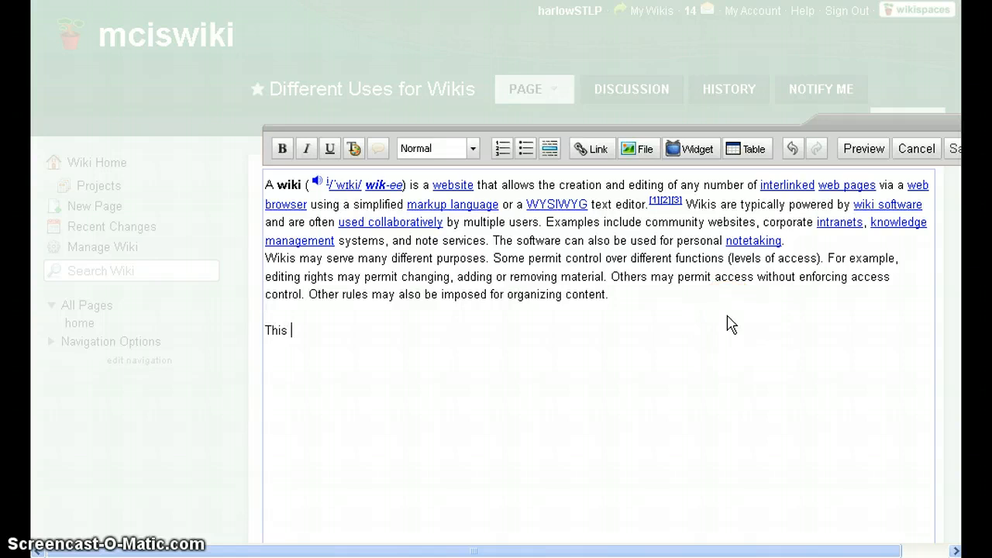
text(information was ta)
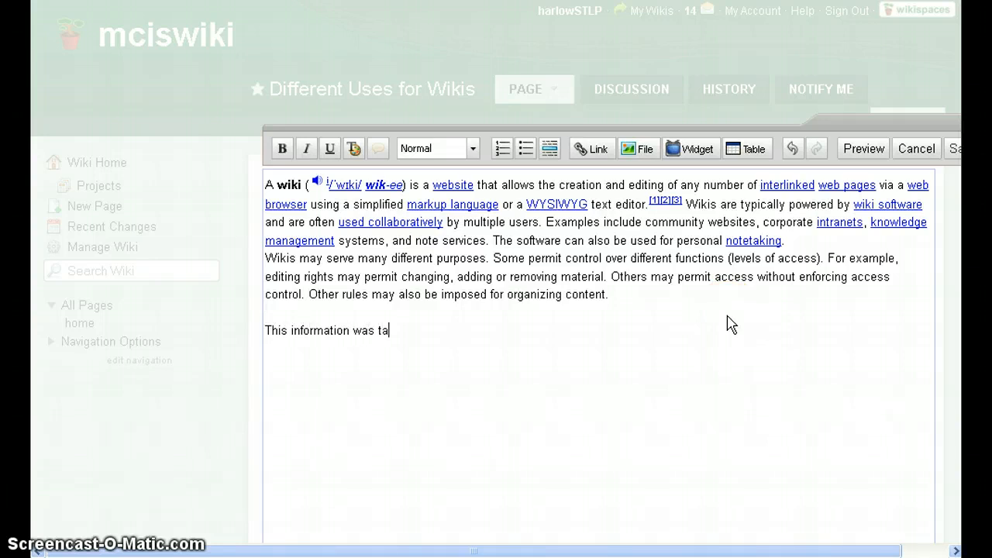
text(ken from Wikipedia.)
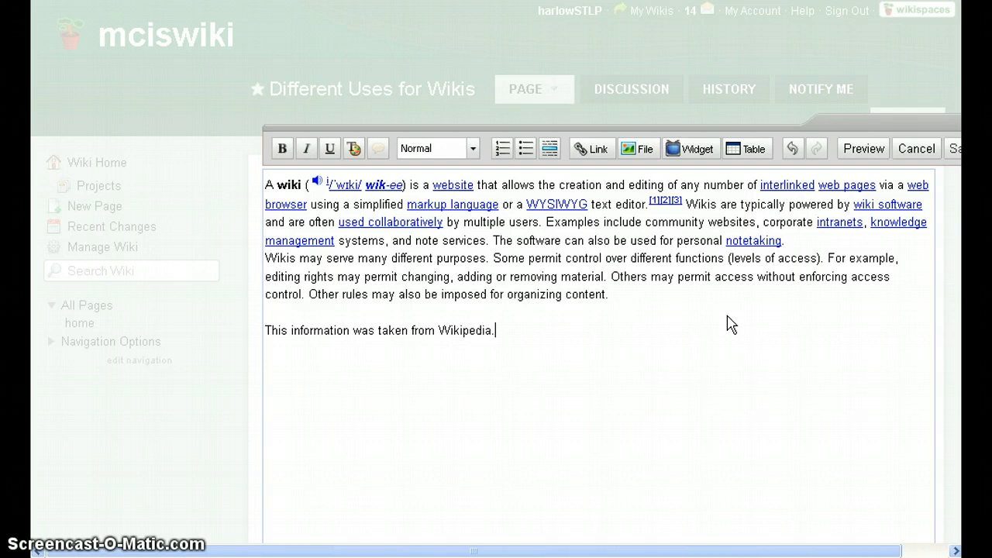
double_click(465, 330)
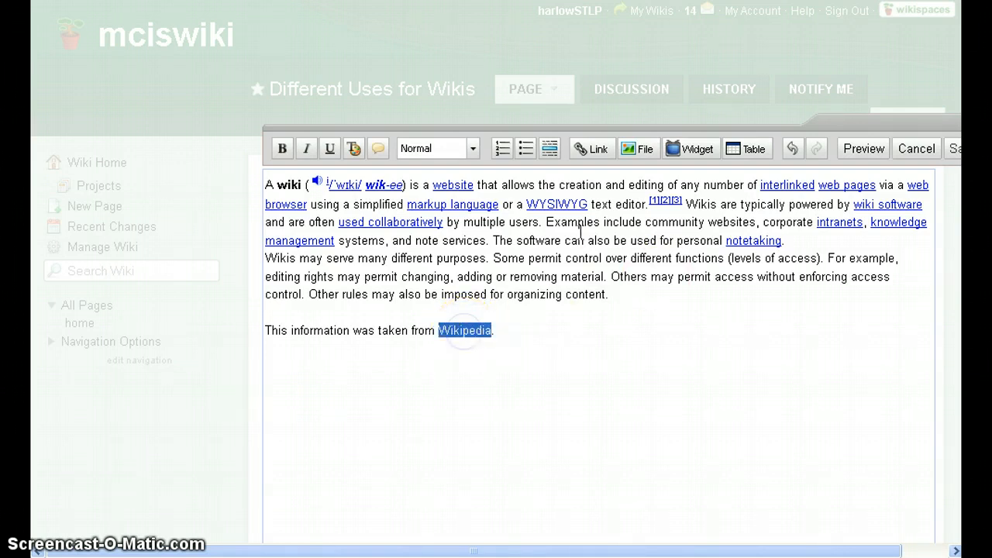
click(593, 148)
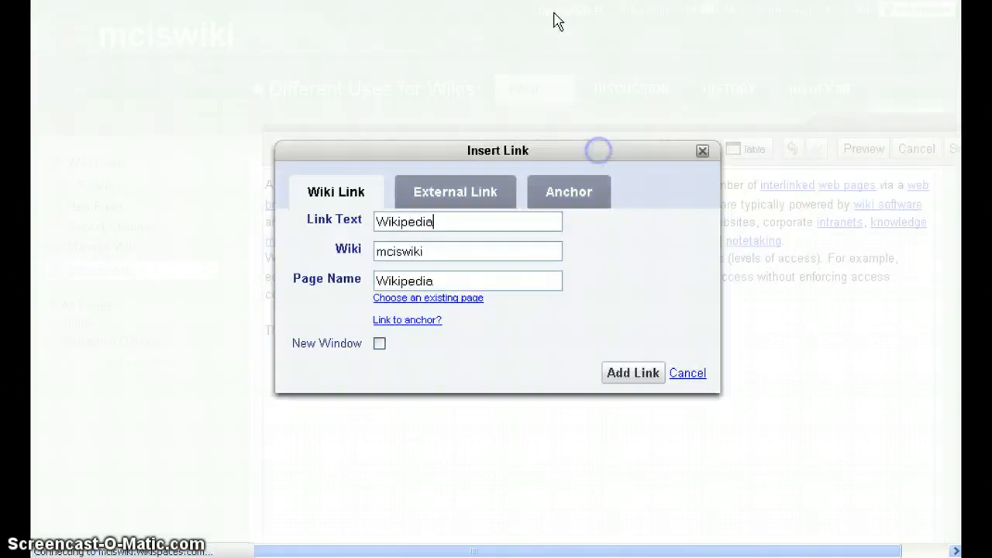
click(469, 200)
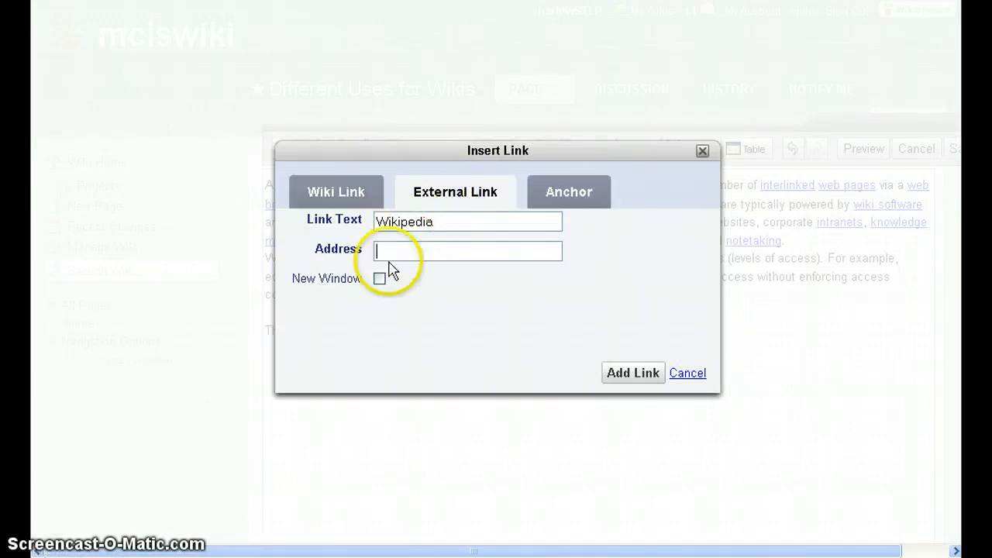
key(Tab)
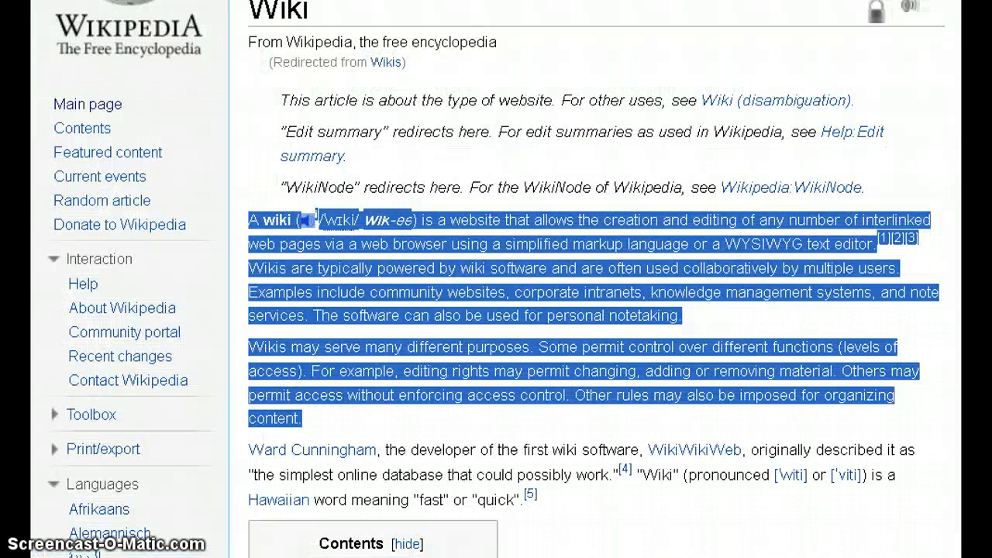
key(ctrl+l)
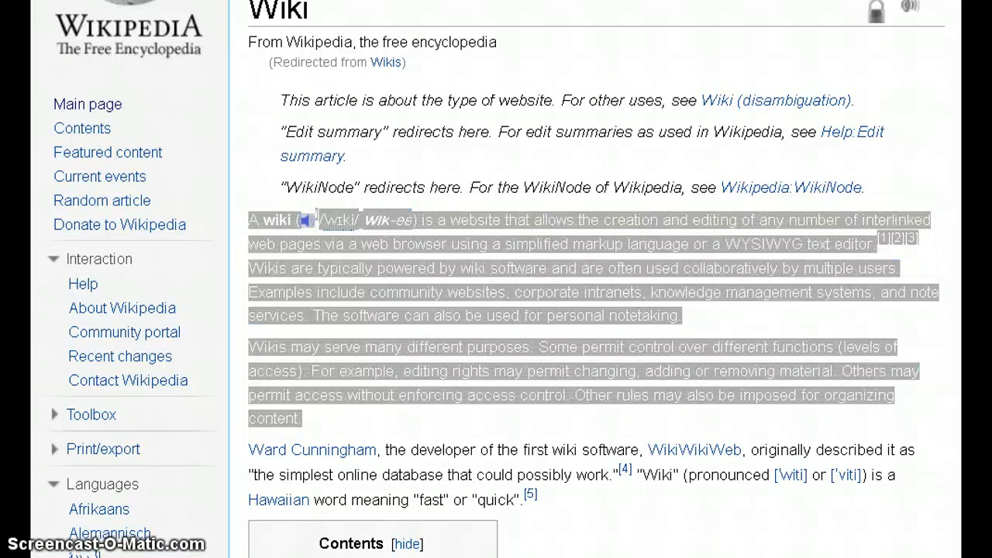
text(c)
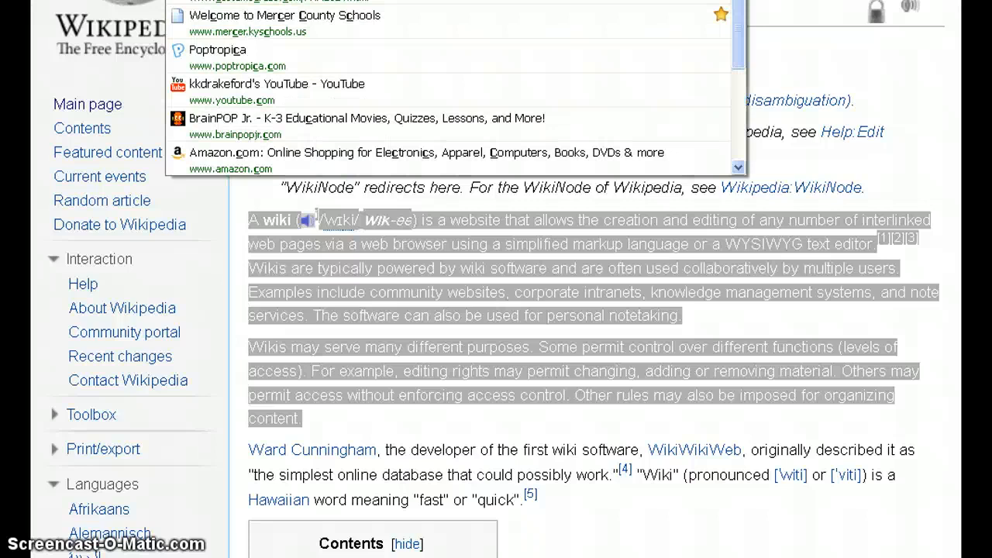
key(Escape)
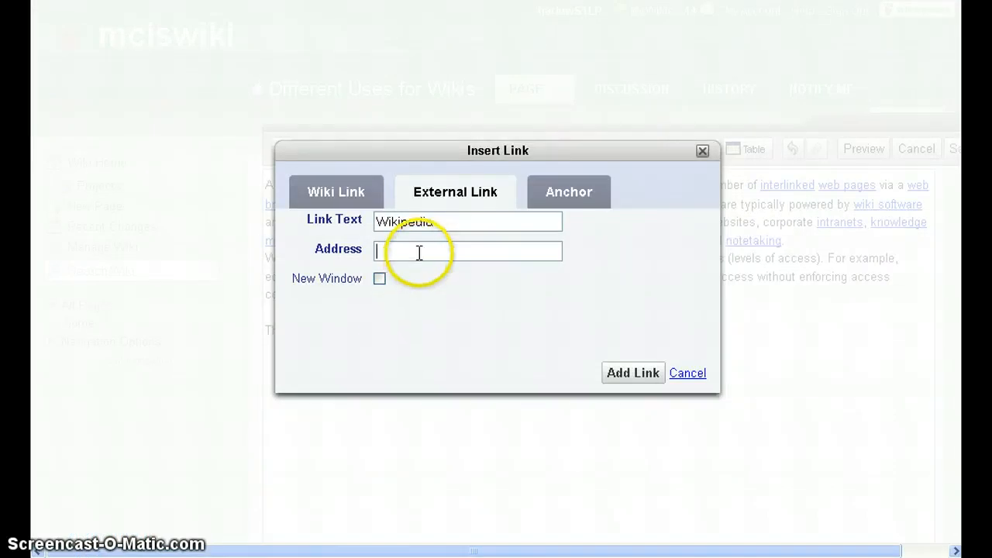
click(418, 252)
text(http://en.wikipedia.org/wiki/Wikis)
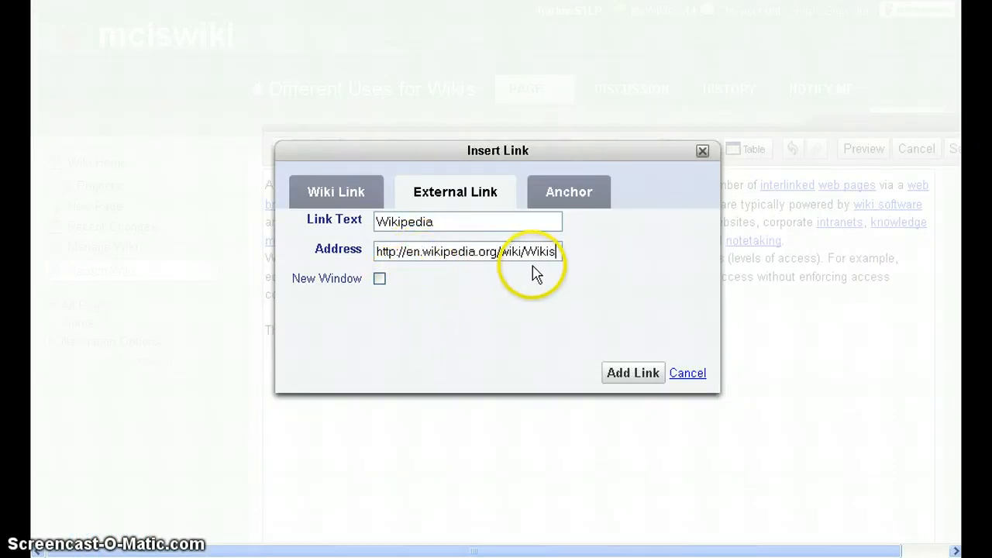
click(380, 280)
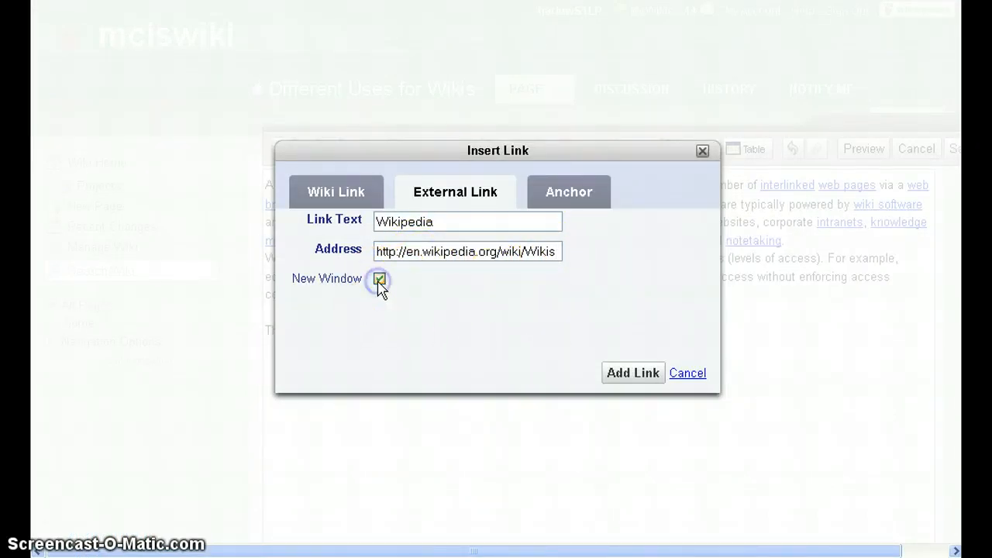
click(631, 375)
click(547, 370)
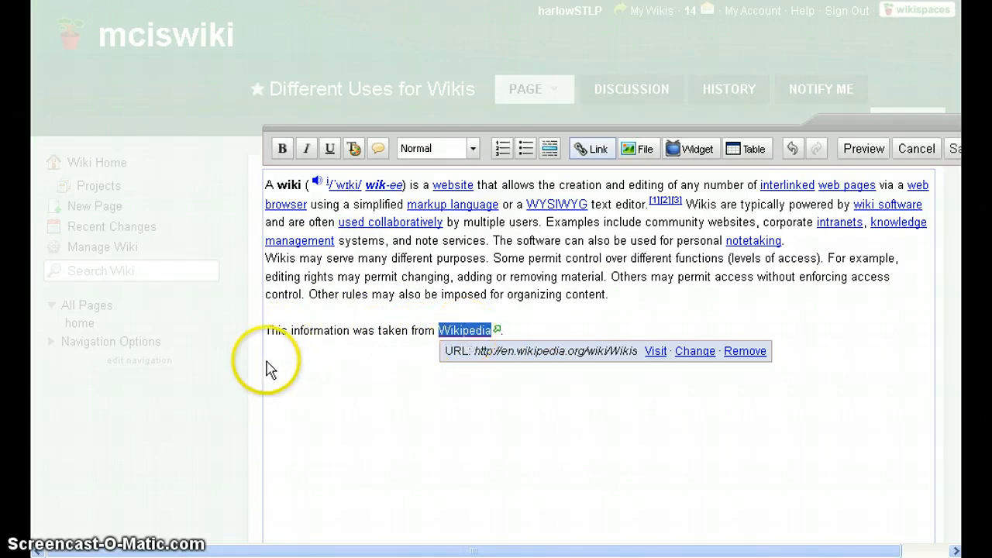
Save the Different Uses for Wikis page with its paragraphs and linked credit line.
click(346, 427)
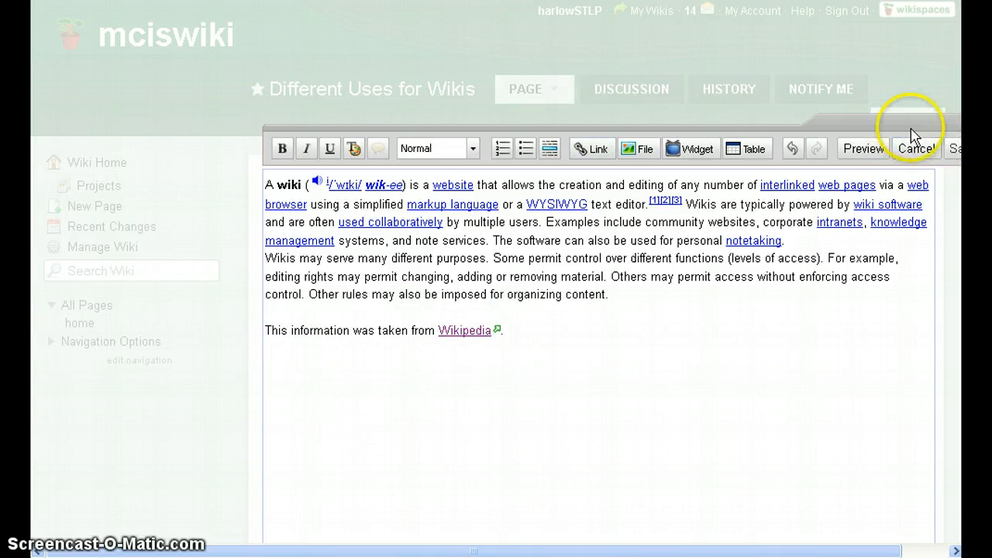
key(shift+Home)
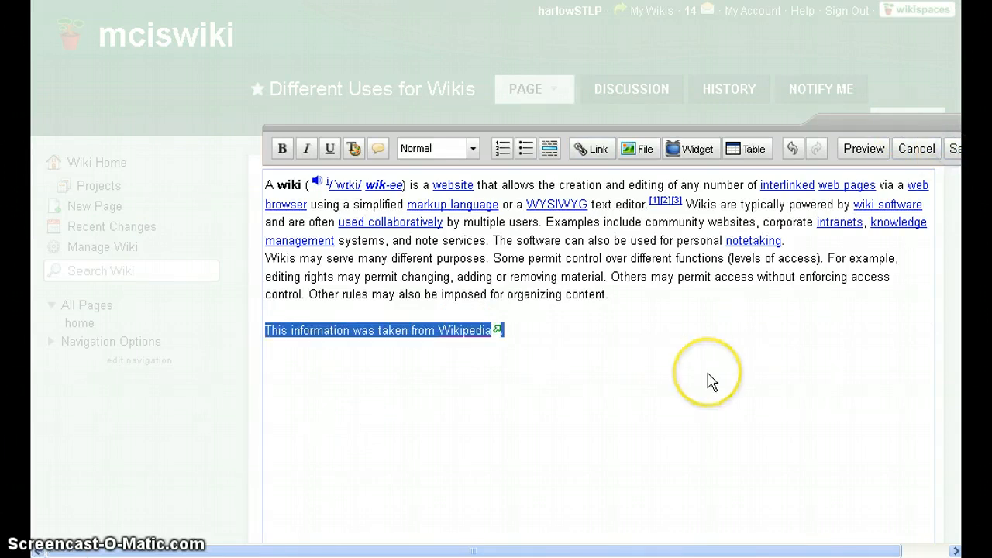
click(954, 149)
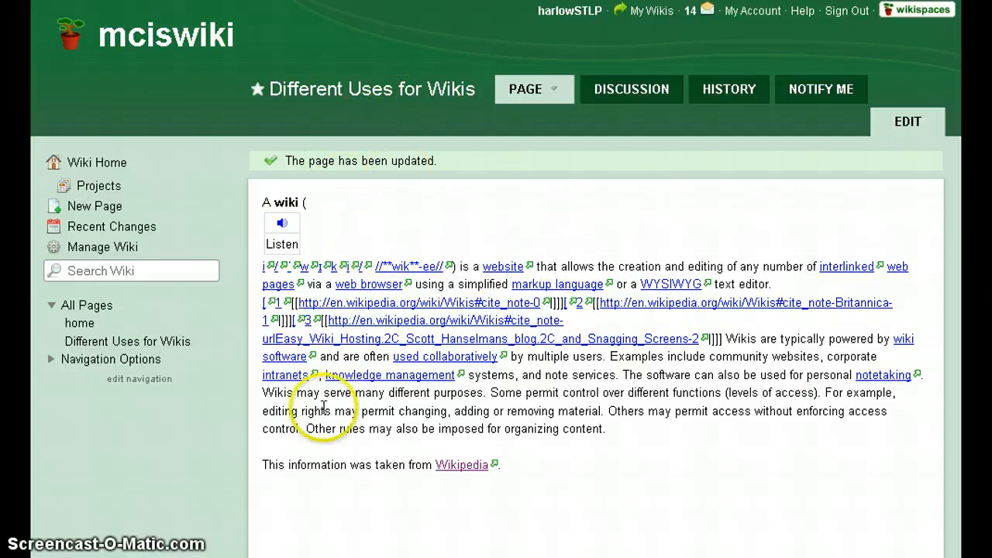
Delete the pronunciation text after 'A wiki', save, and reopen the page for editing.
click(905, 124)
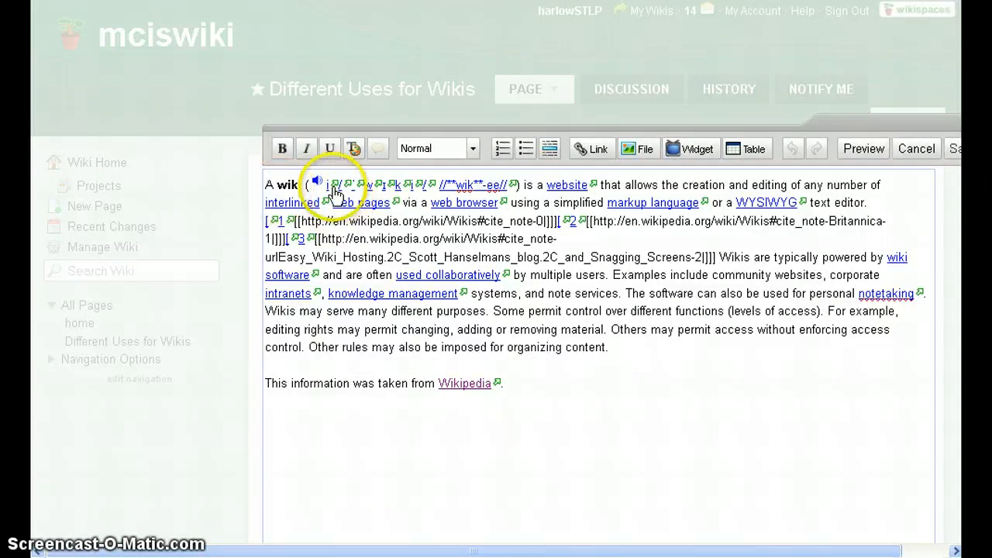
drag(520, 186, 304, 184)
key(Delete)
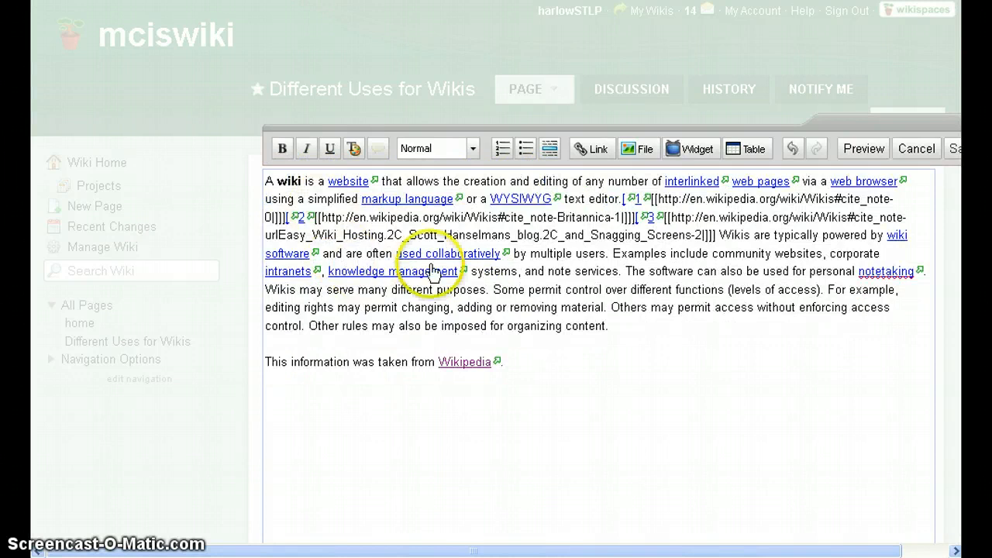
click(955, 149)
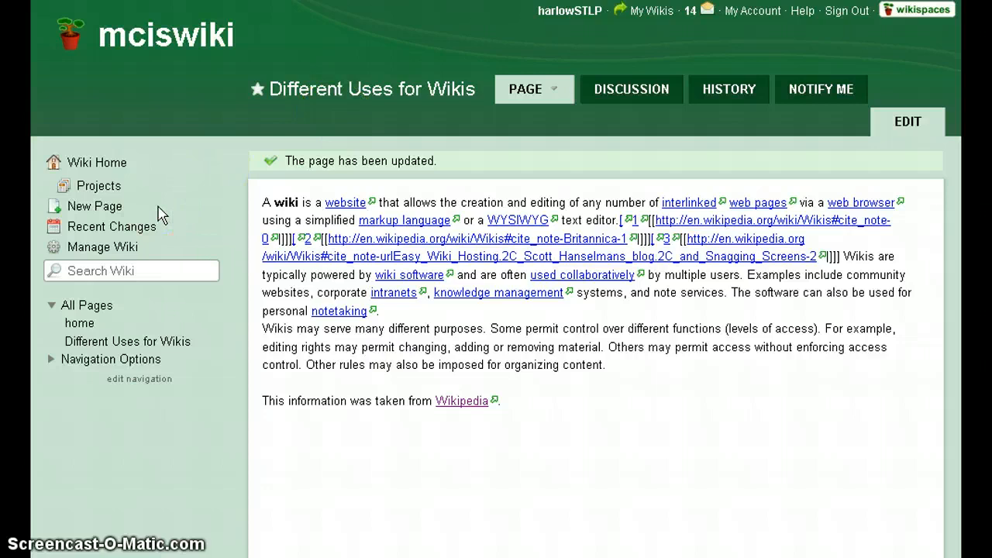
click(908, 121)
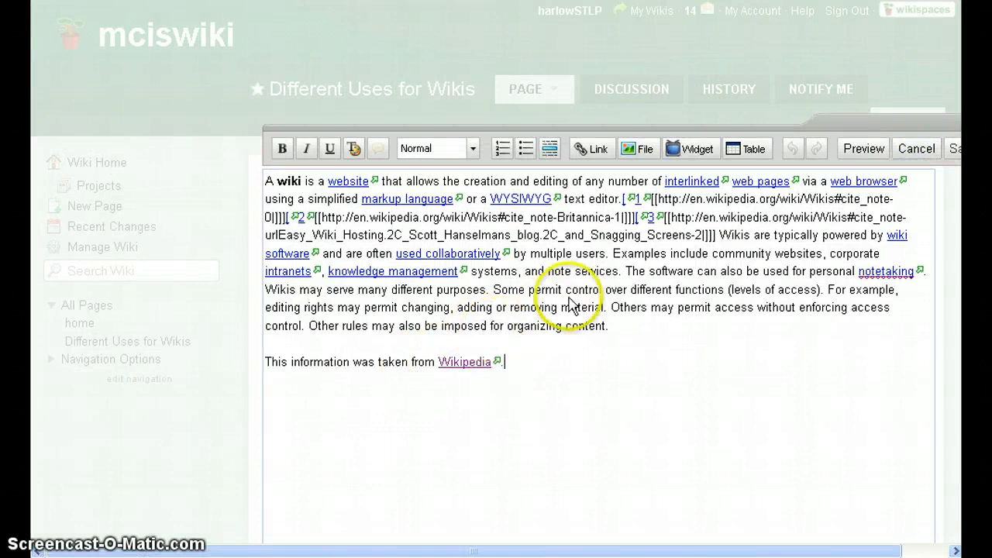
Replace the permission sentences with 'Be sure to cite your sources when you take information from another website.'.
drag(493, 290, 610, 307)
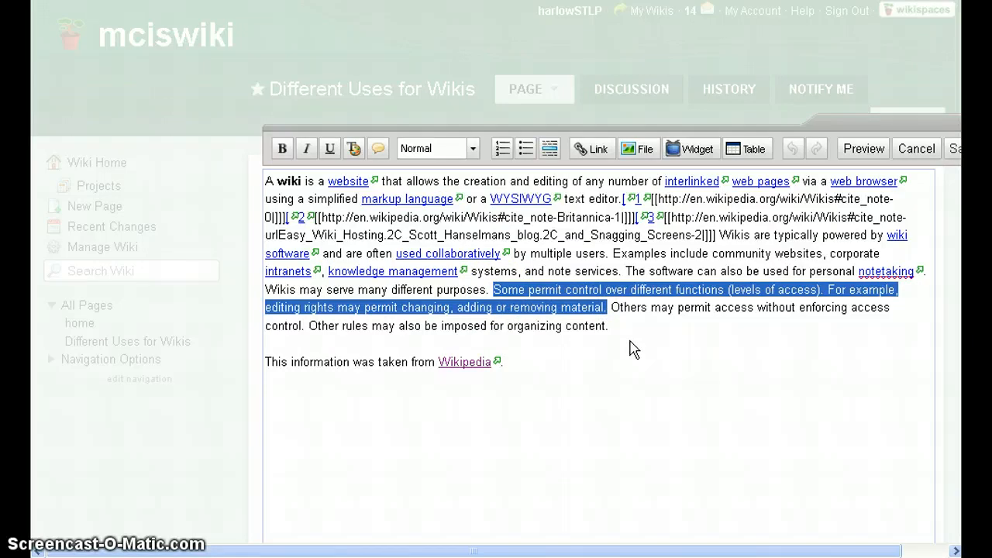
key(Delete)
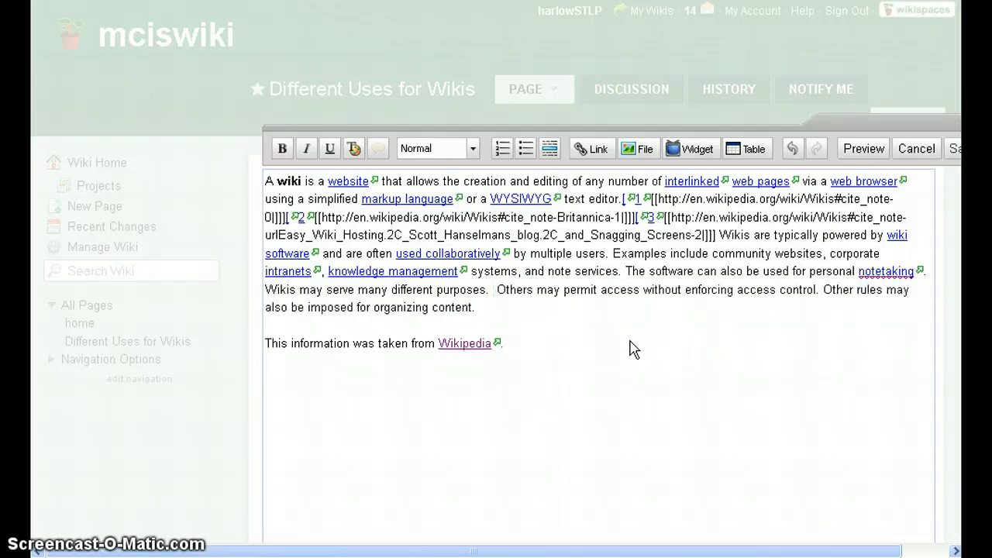
text(Be sure to c)
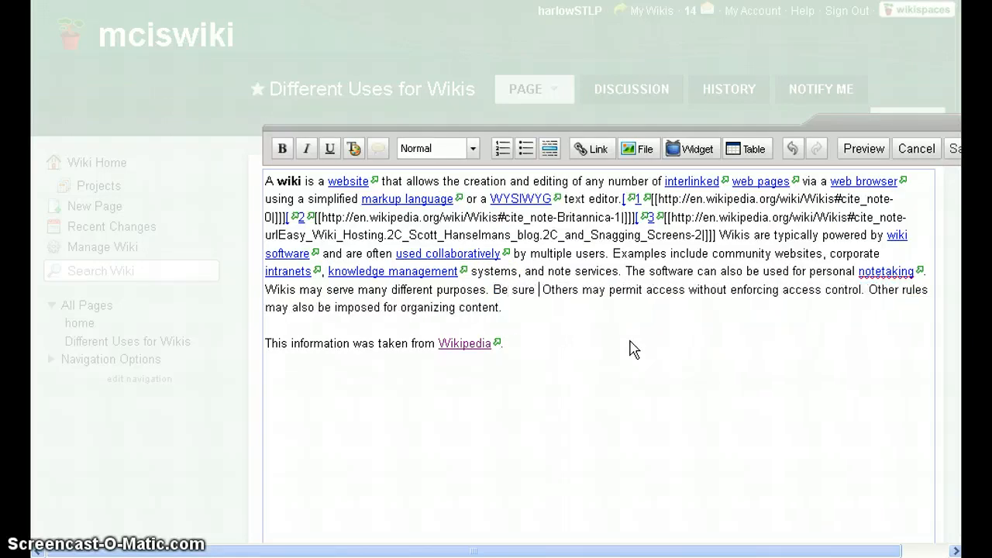
text(ite your s)
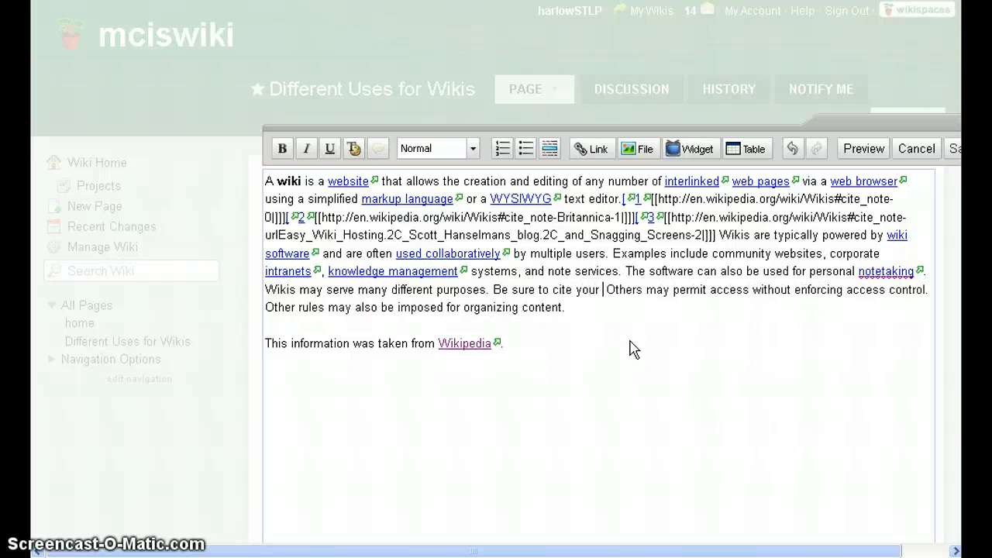
text(ources when yo)
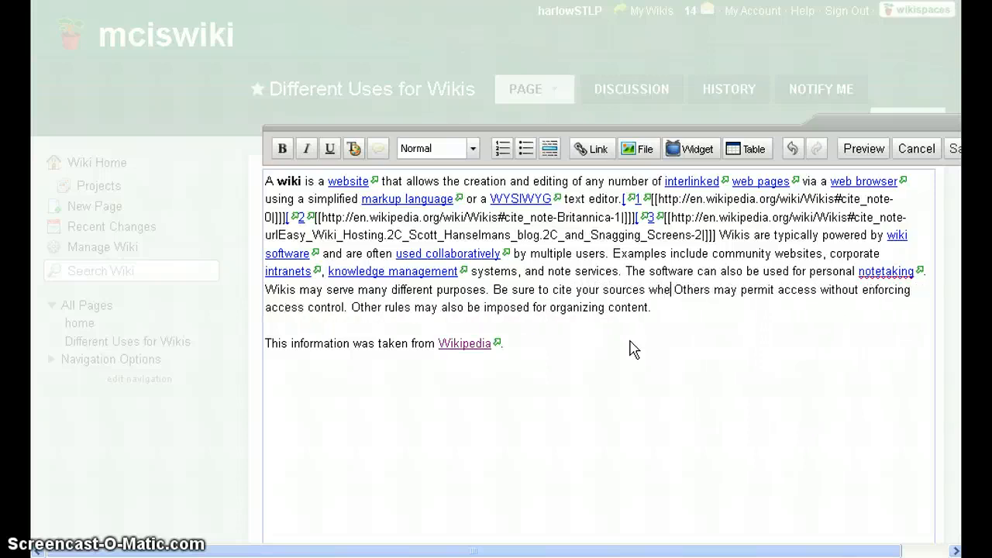
text(u take infomr)
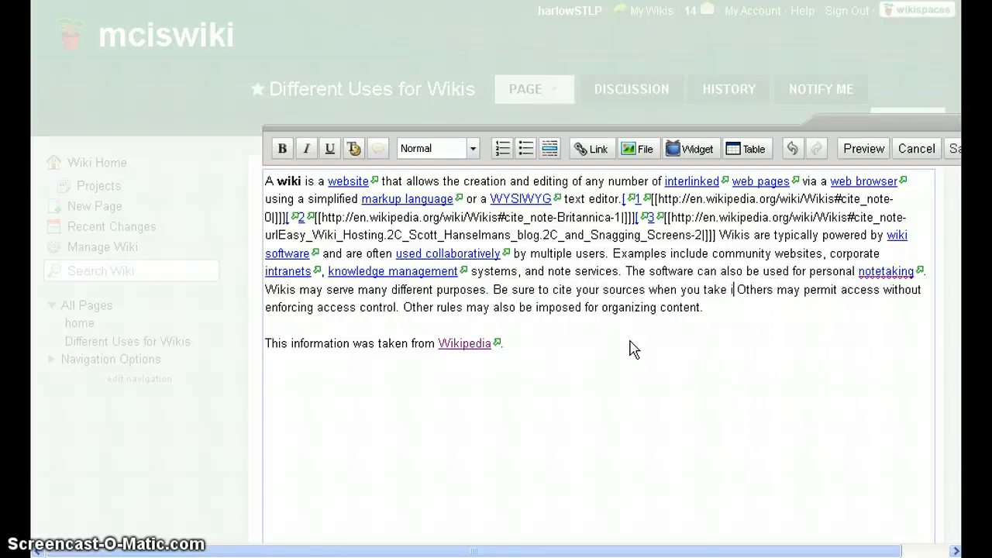
key(BackSpace)
key(BackSpace)
text(rmation from a)
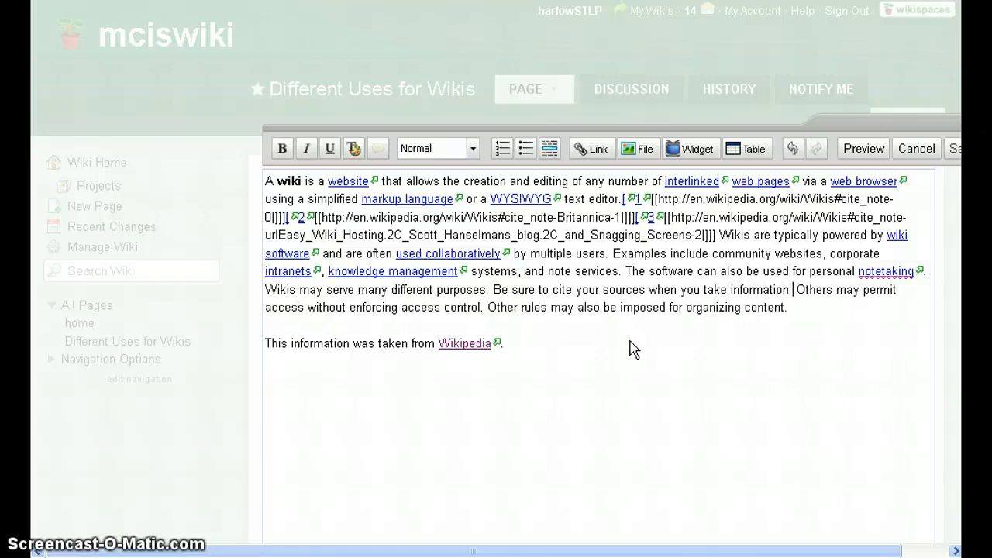
text(nother websi)
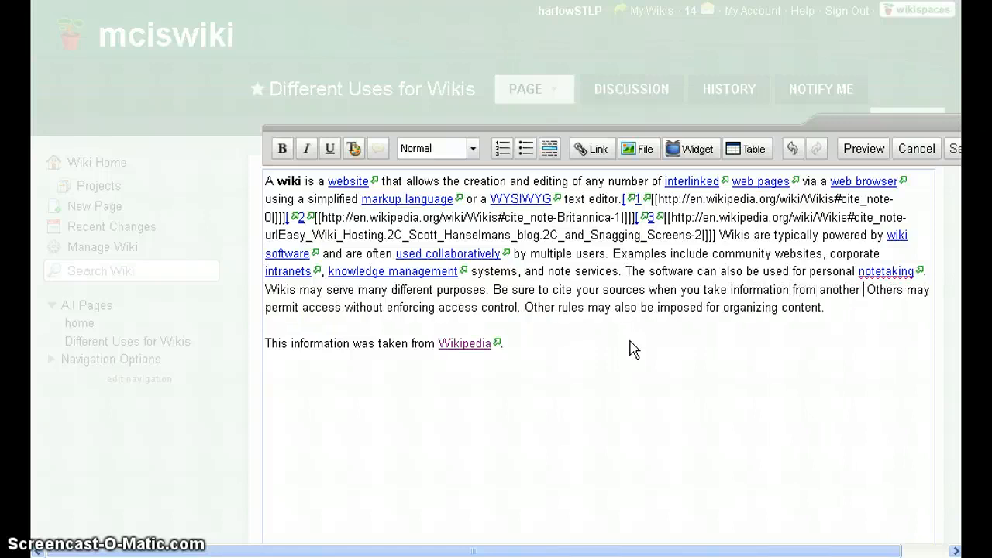
text(te.)
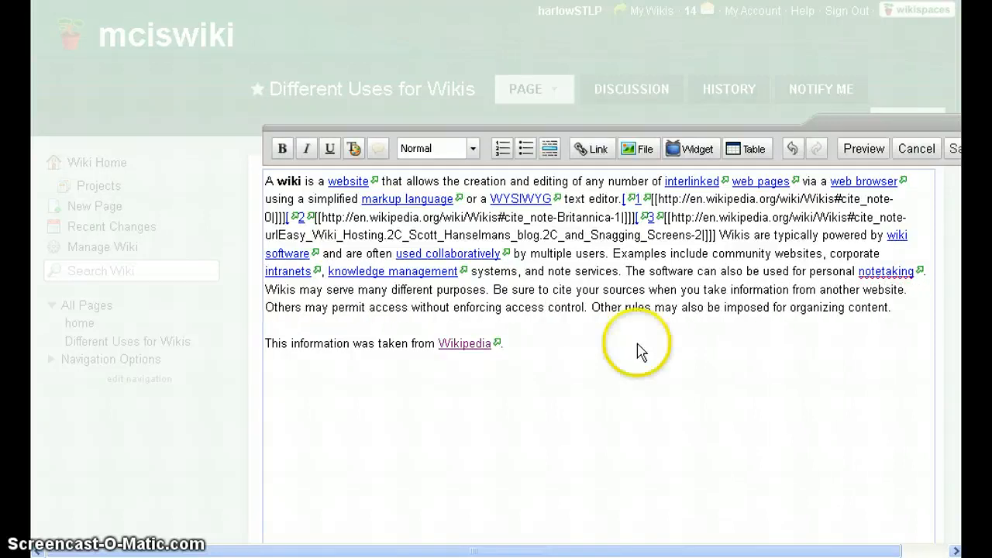
Colour the cite-your-sources sentence magenta (#FF00FF).
drag(495, 289, 909, 291)
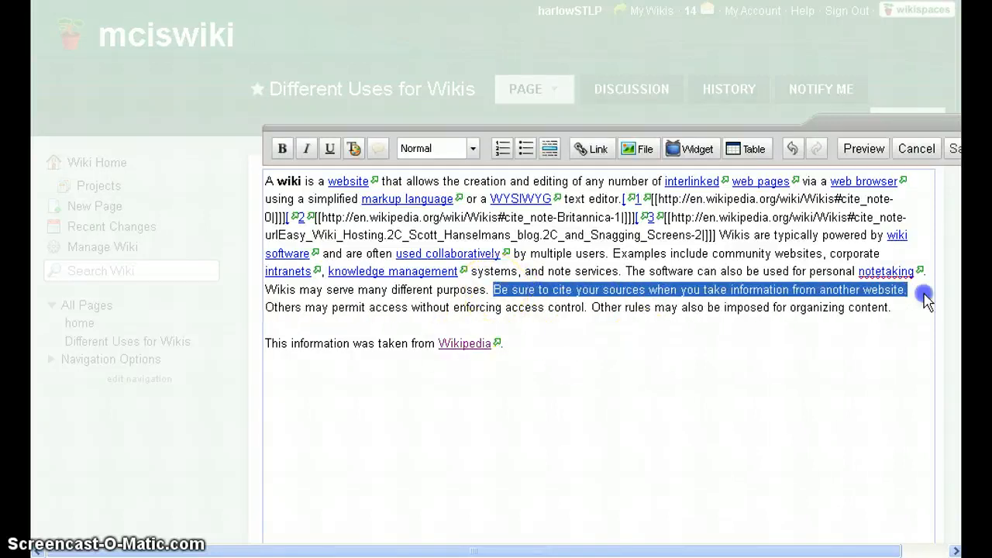
click(354, 149)
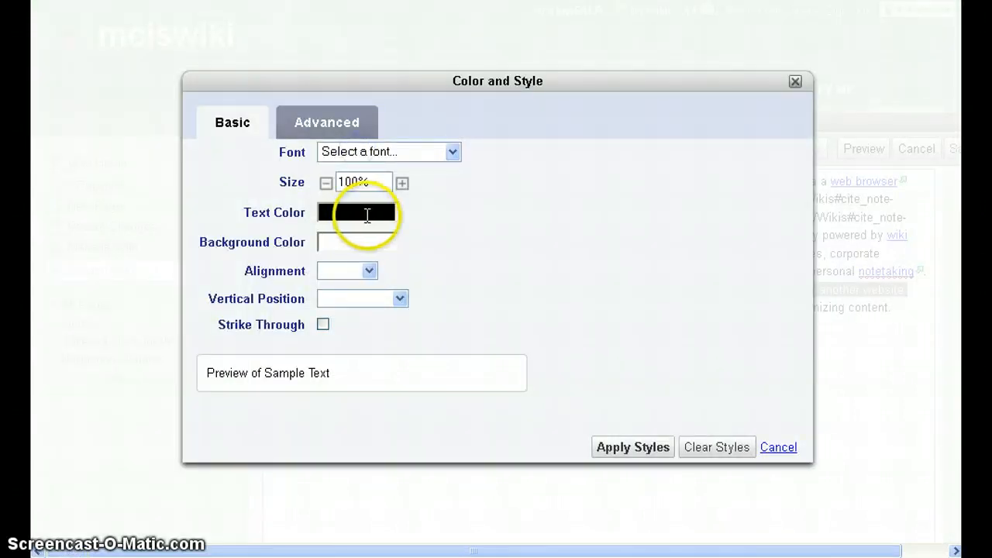
click(358, 212)
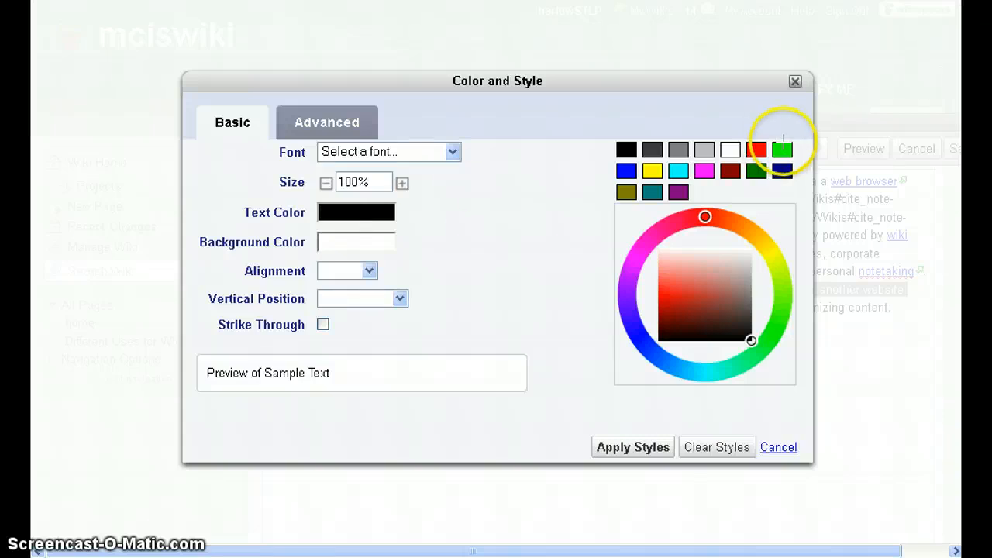
click(704, 170)
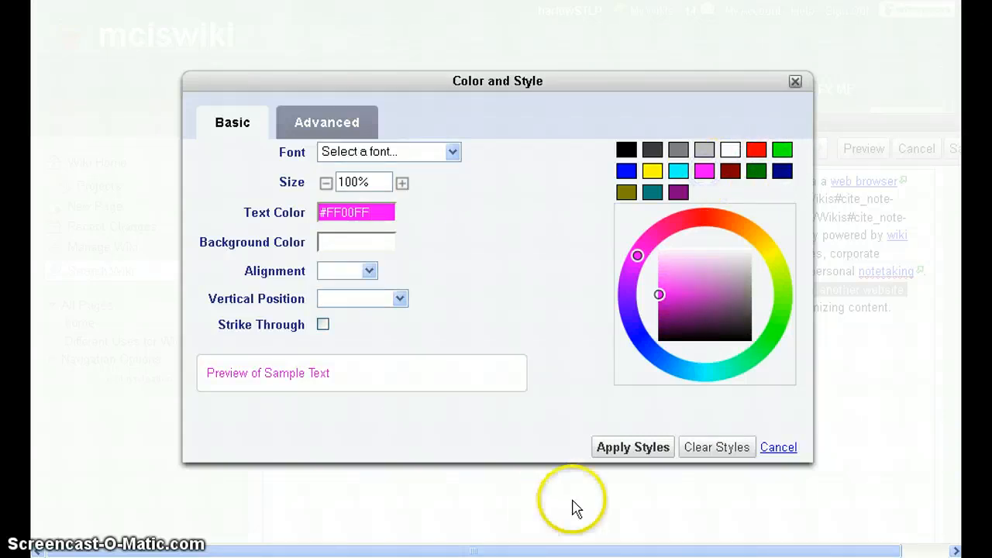
click(627, 448)
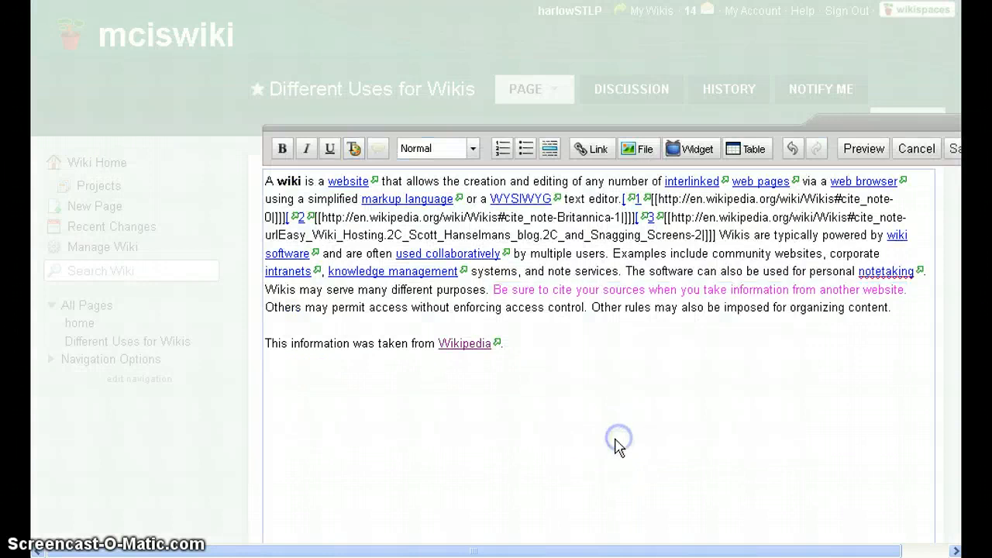
click(546, 461)
Save the page and check the magenta citation sentence on the published page.
click(954, 151)
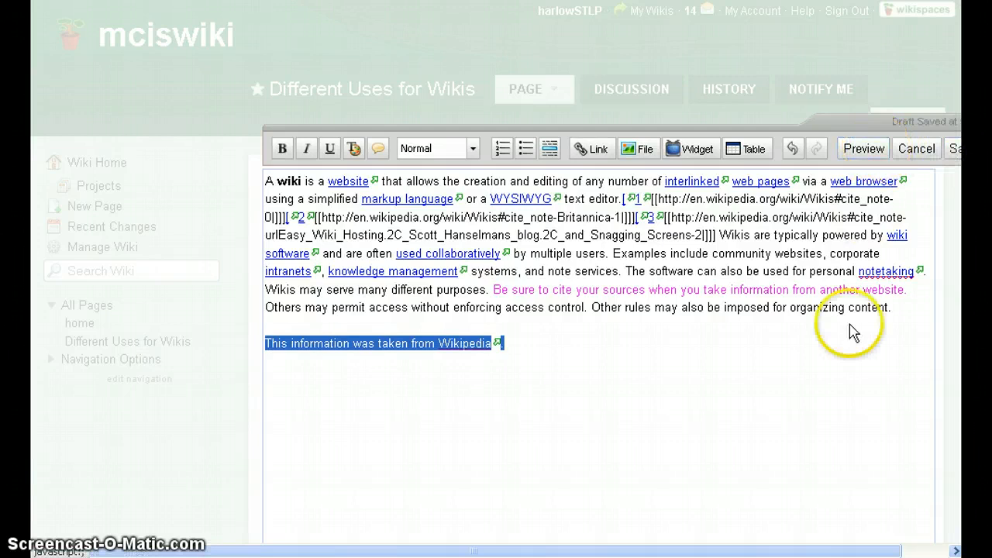
drag(830, 551, 878, 551)
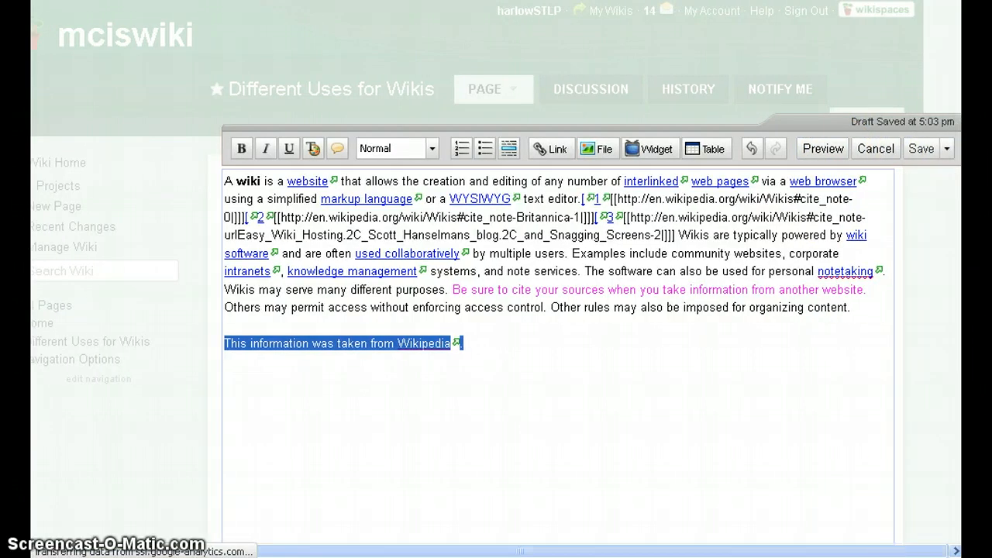
click(914, 150)
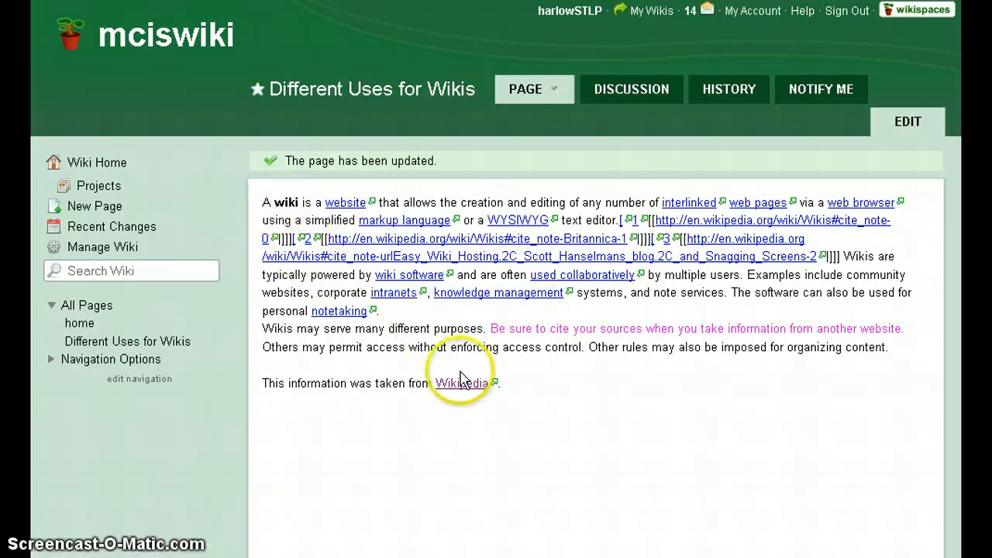
drag(492, 328, 921, 333)
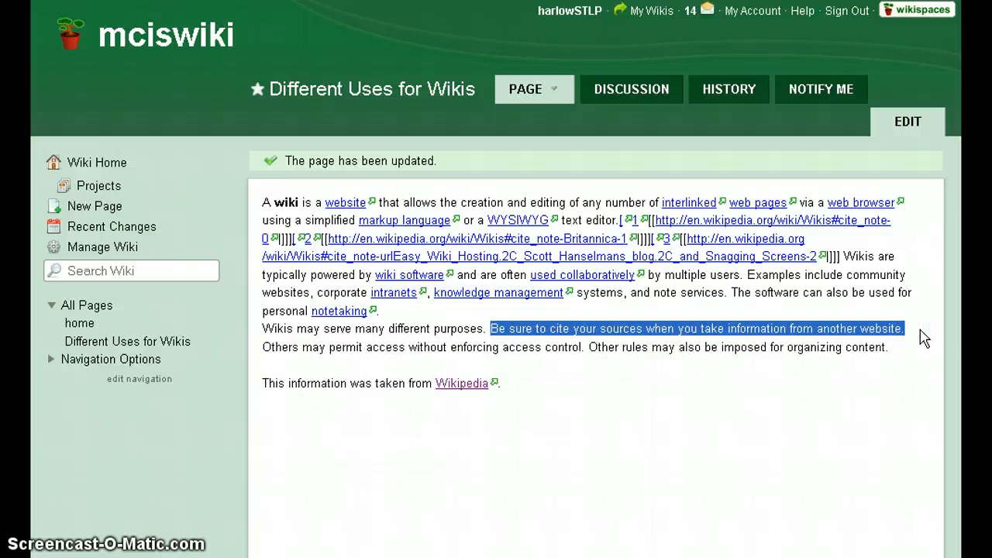
click(841, 406)
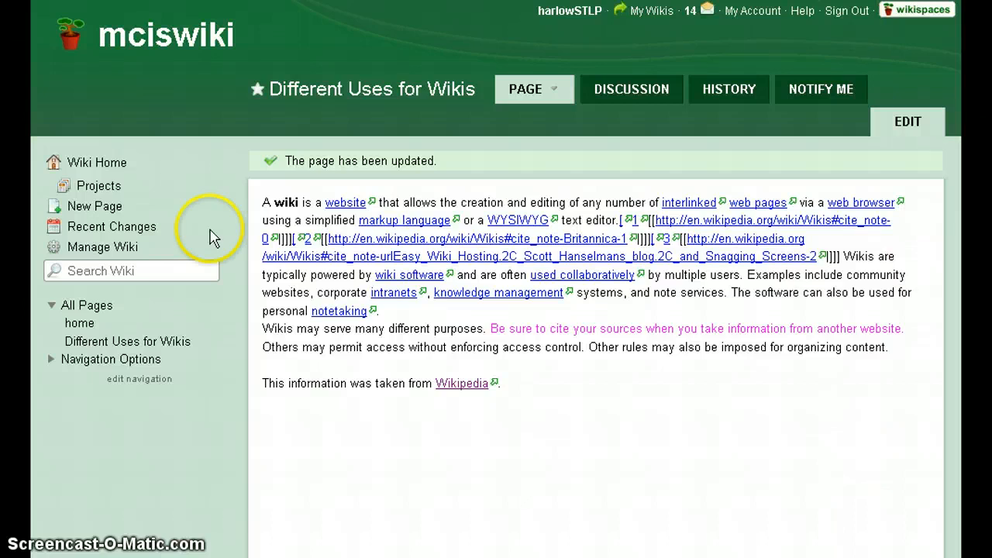
Bold the text from 'Be sure to cite…' through the Wikipedia credit line, then save.
click(906, 122)
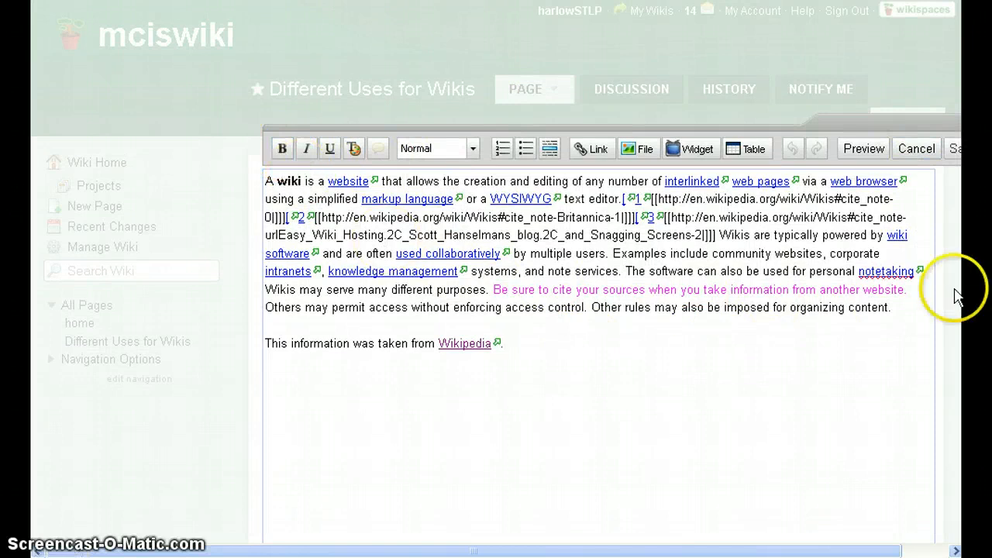
drag(491, 289, 746, 350)
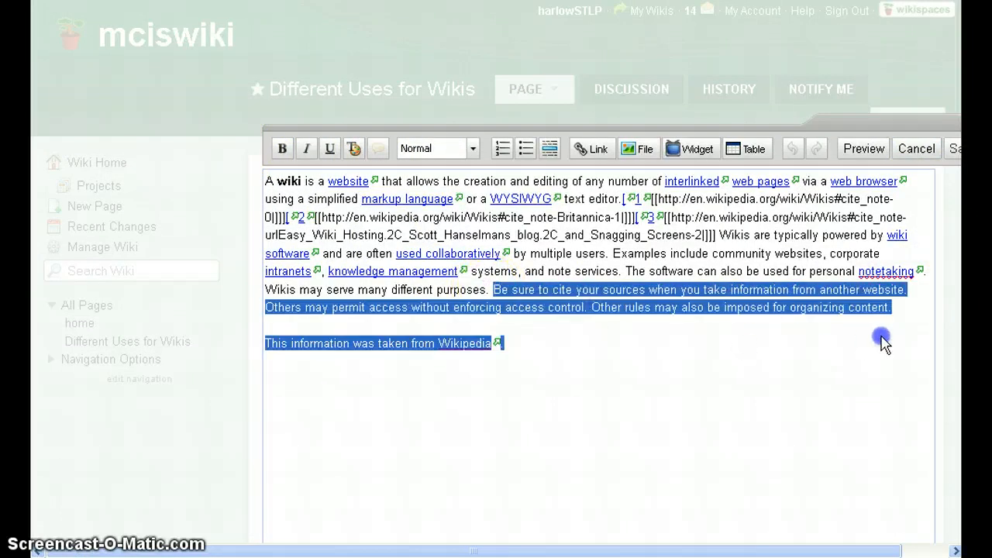
click(282, 148)
click(565, 375)
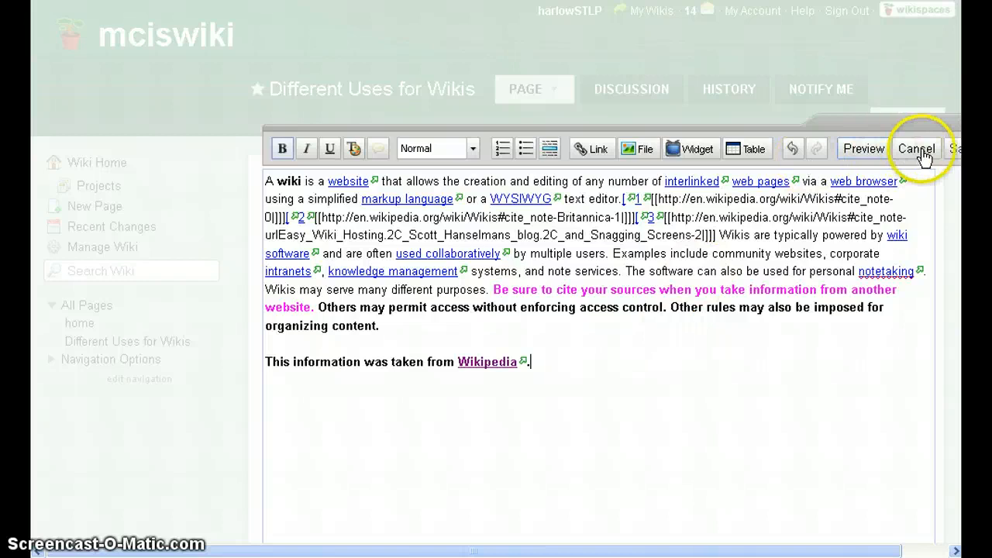
click(950, 149)
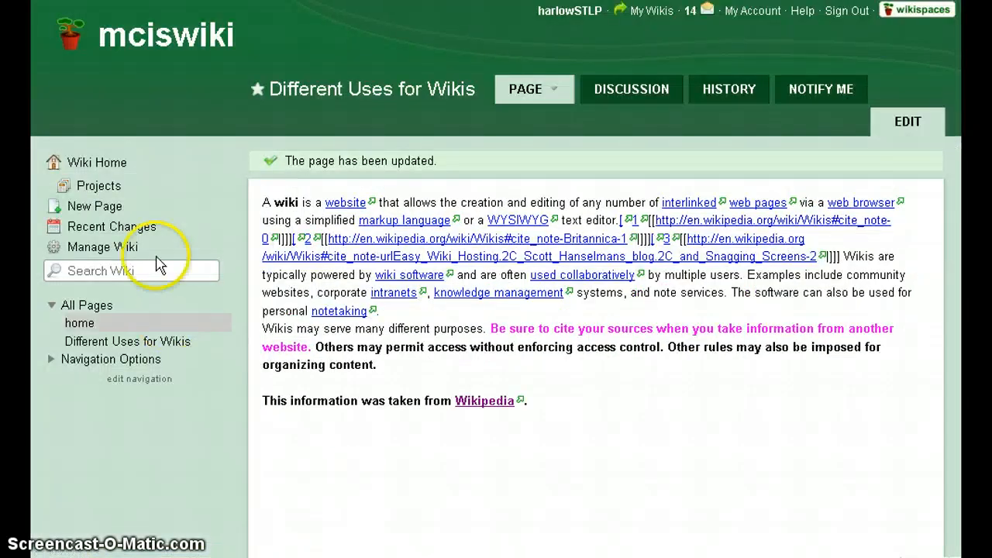
Go to the mciswiki home page's discussion and start a new post.
click(195, 46)
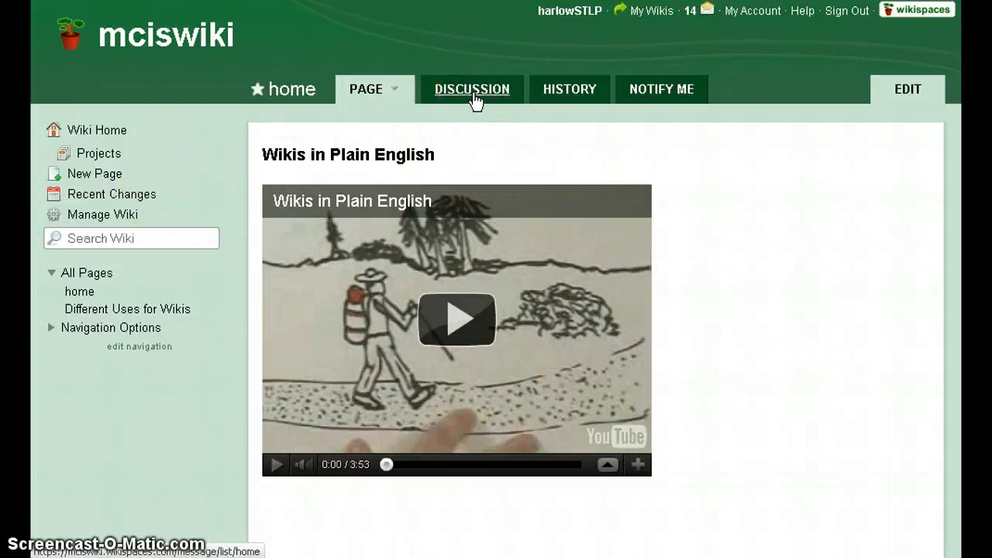
click(473, 92)
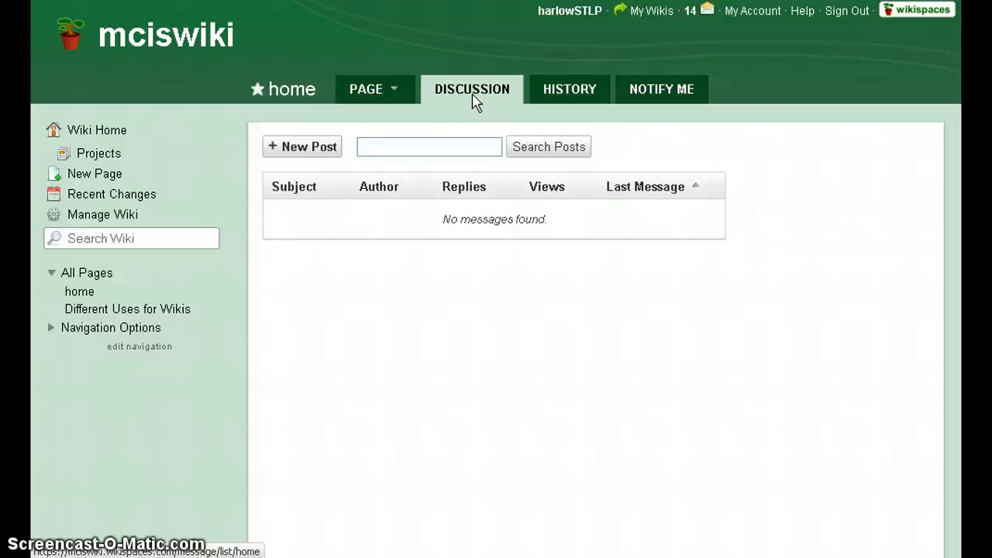
click(313, 151)
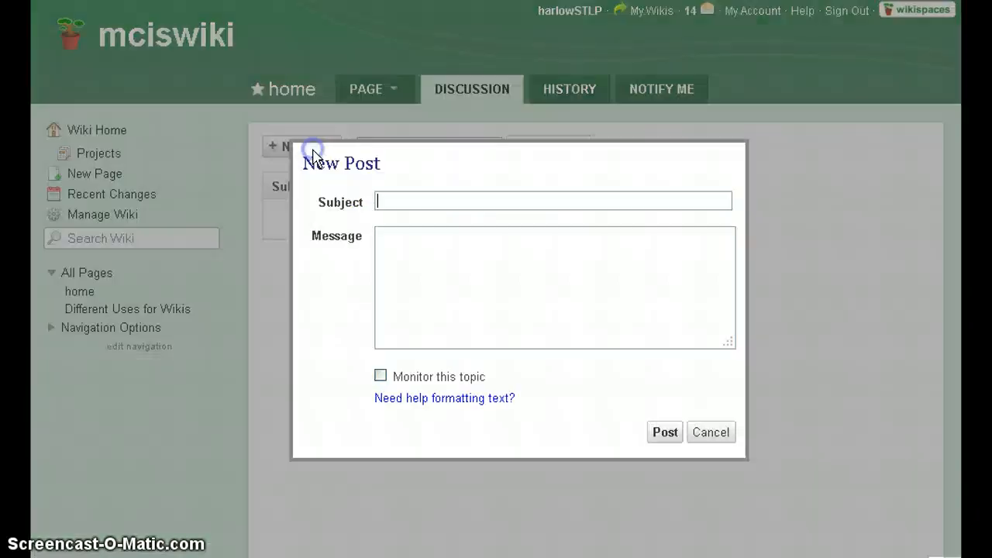
Post a monitored thread 'How can you use wikis' asking readers to brainstorm classroom uses of wikis.
click(441, 198)
text(Ho)
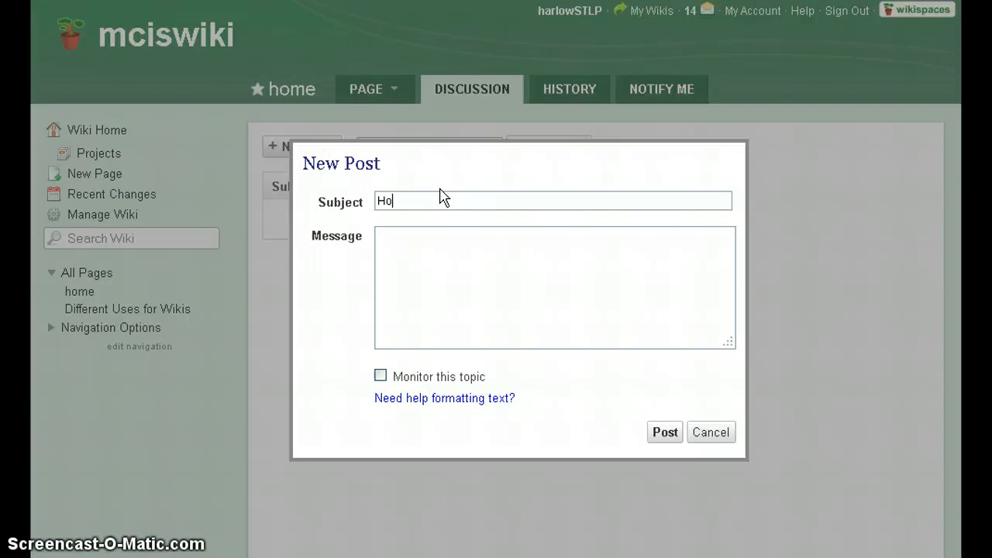
text(w can you use wikis?)
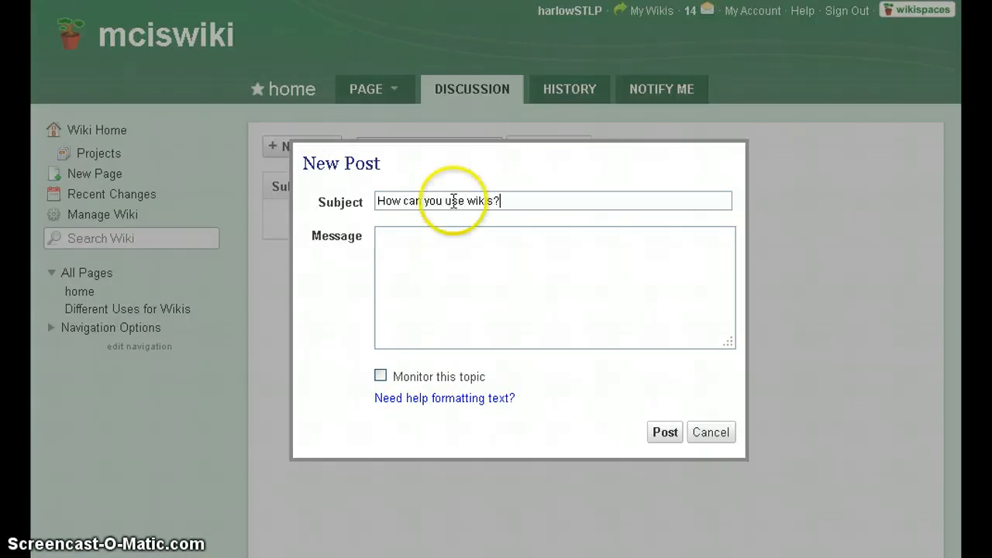
click(471, 255)
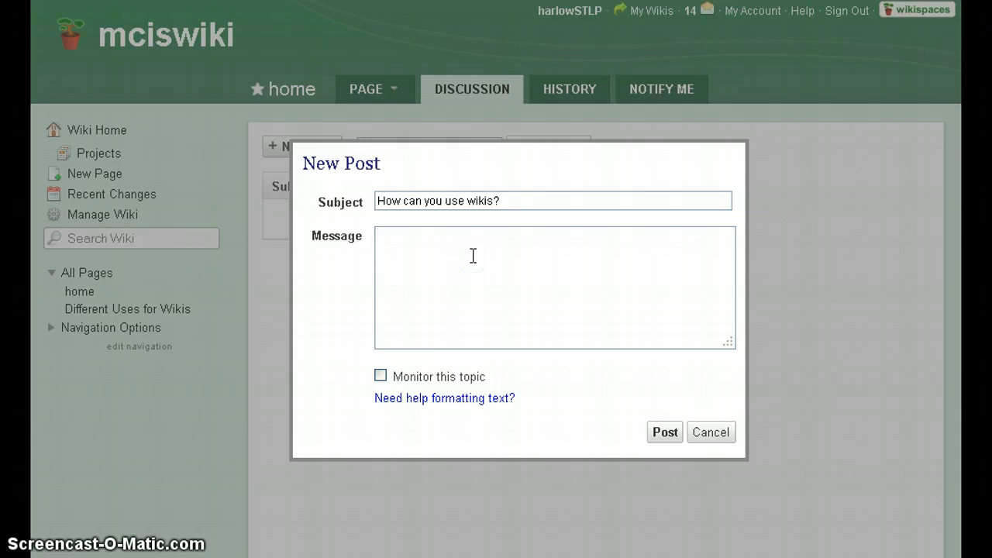
text(Brainst)
key(BackSpace)
text(torm some ways that you can use )
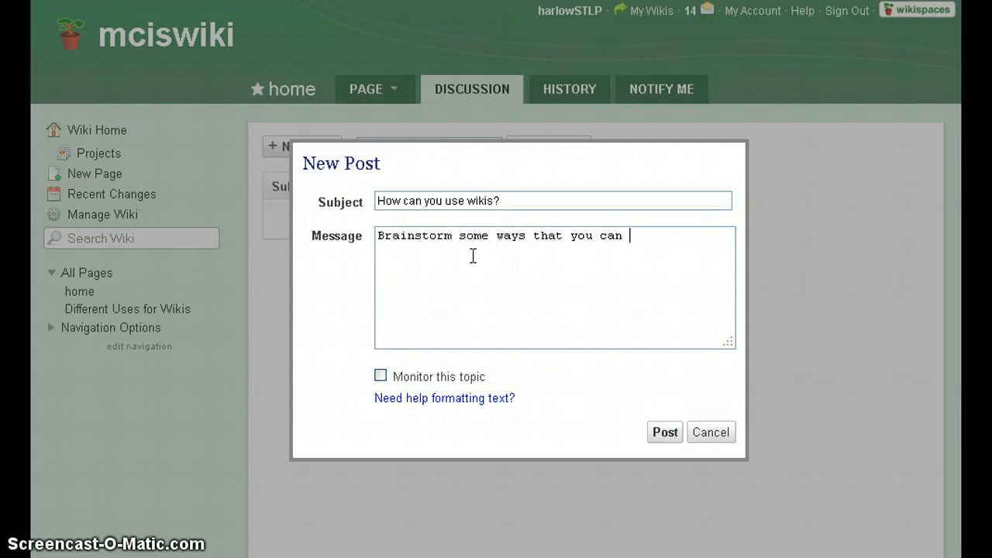
text(wikis in the )
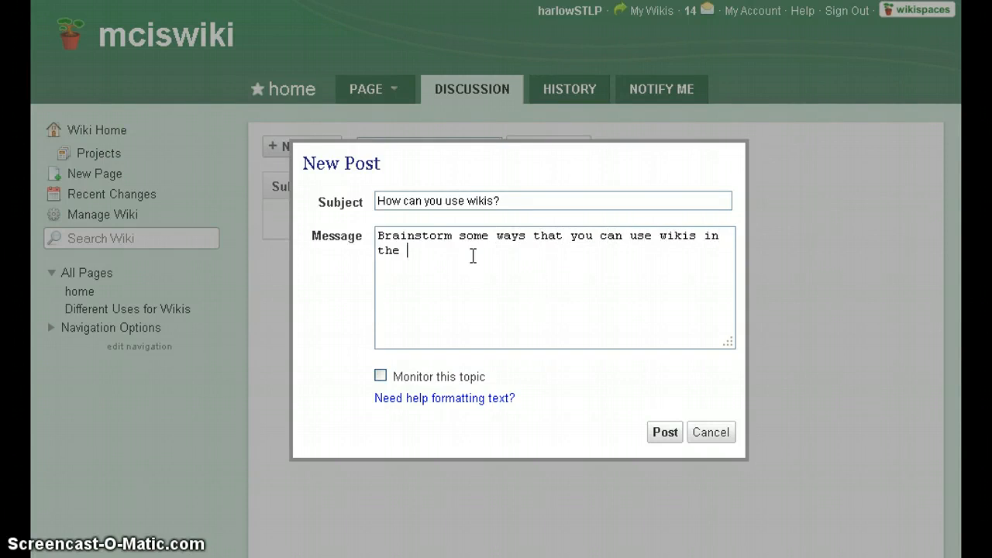
text(classroom)
text(.  Bes)
text(sure to )
text(p)
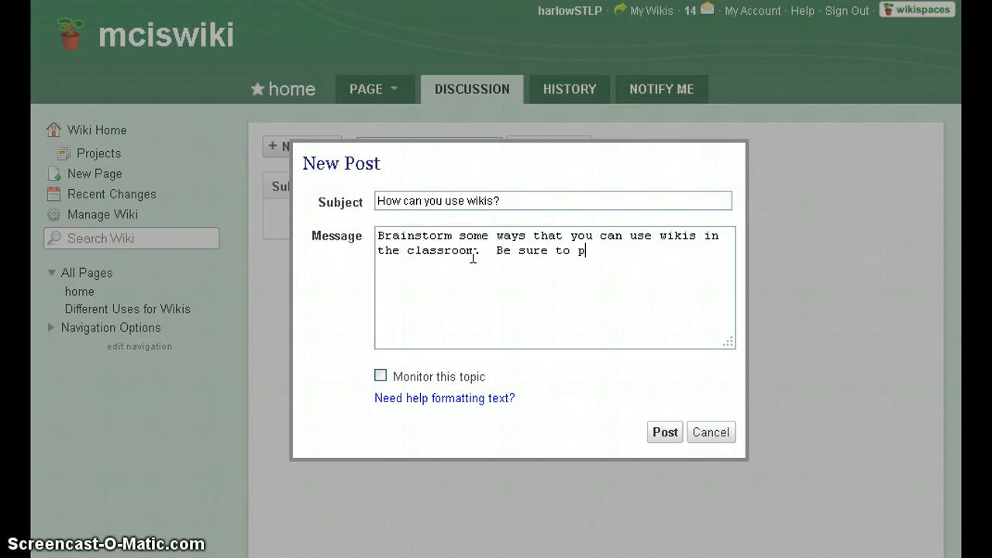
text(ost a new thread )
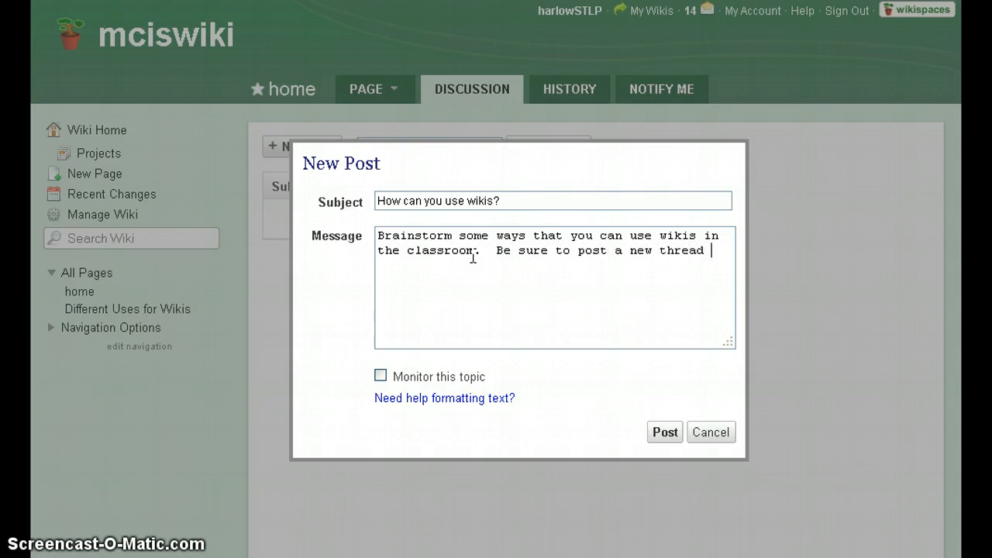
text(and comment on)
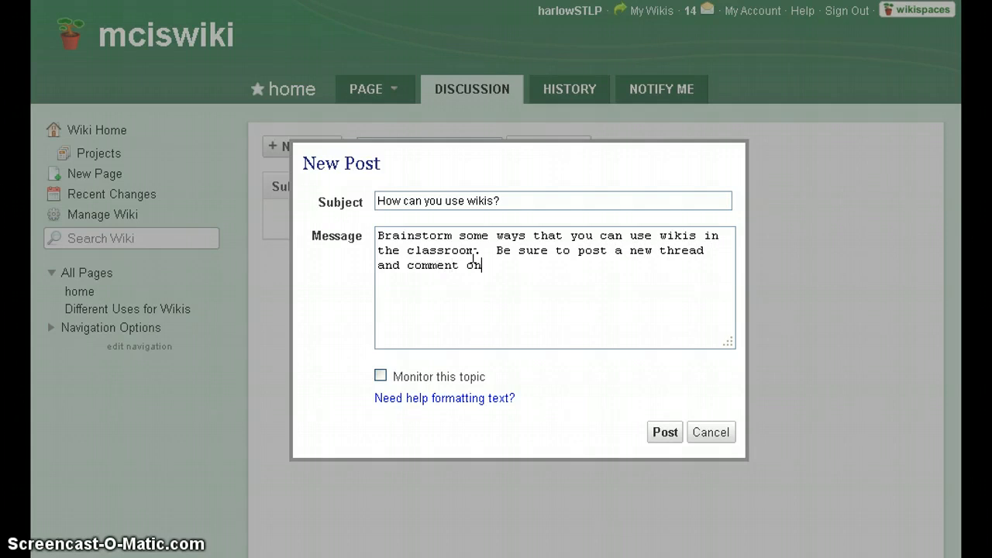
text( someone else's thread.)
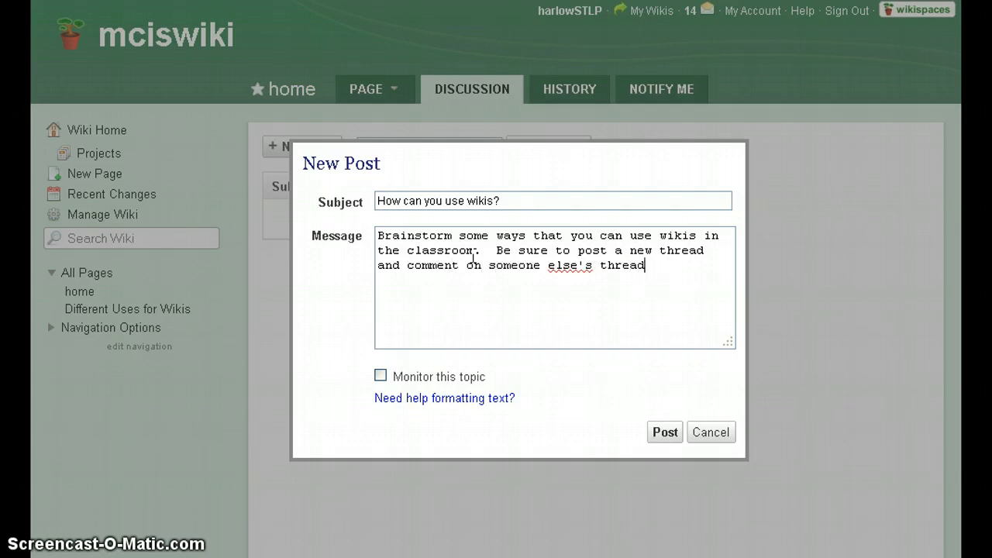
click(380, 376)
click(659, 434)
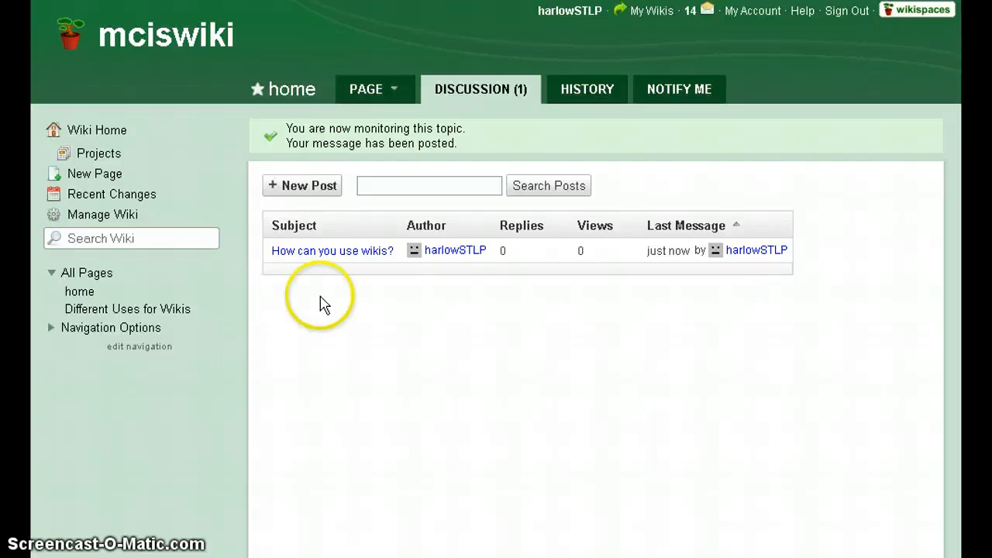
Reply 'You could use wikis to brainstorm ideas for a class or group project.' and return to the forum.
click(348, 256)
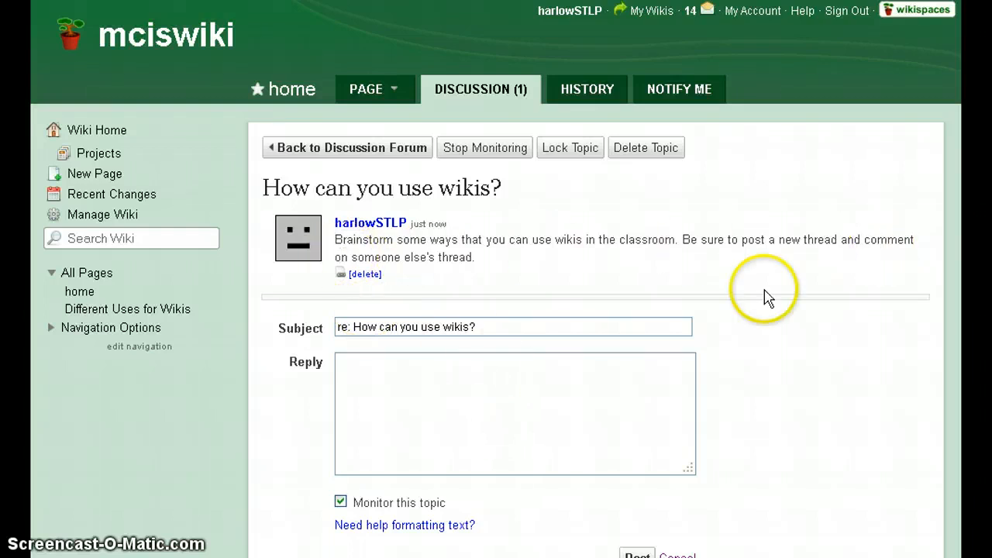
click(480, 372)
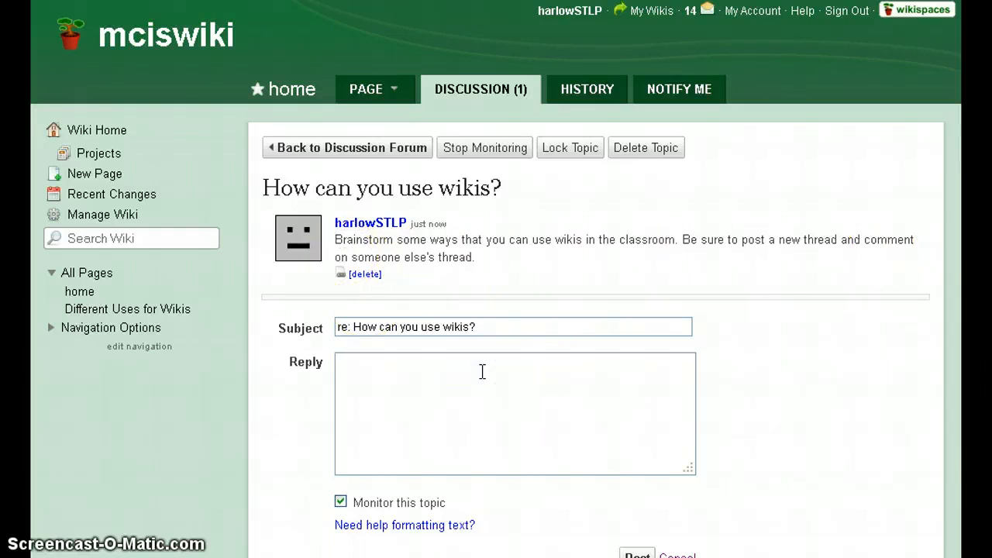
text(You could use wikis to )
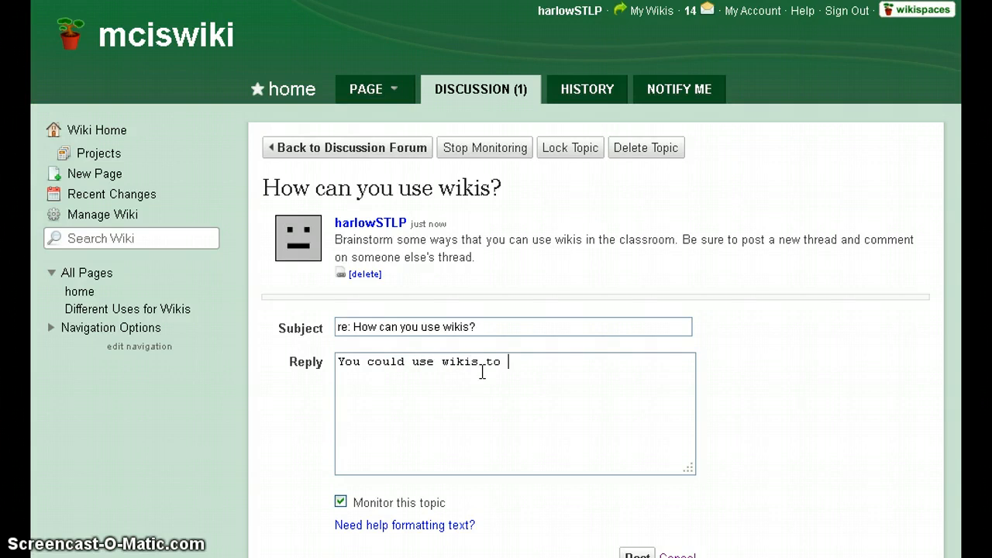
text(brainstorm ideas for a class)
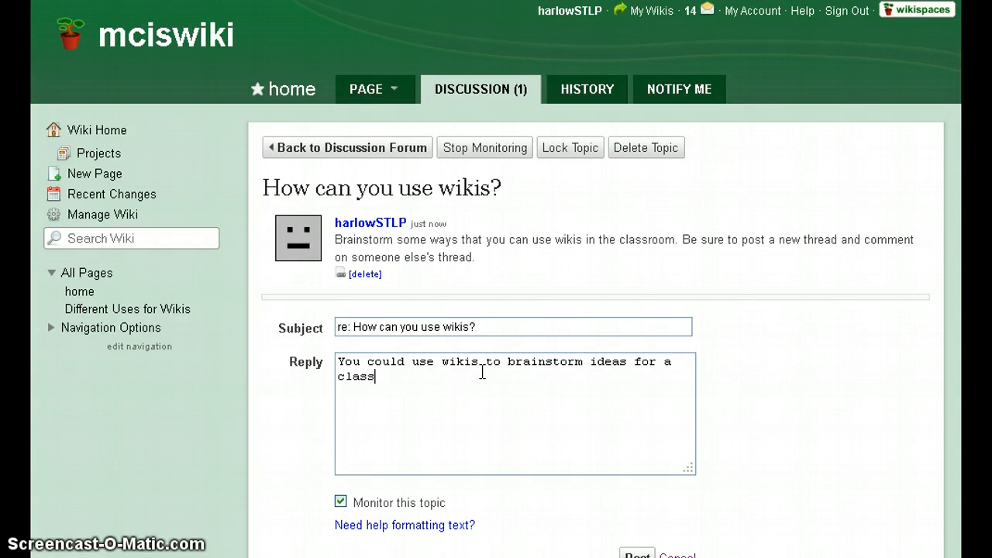
text( or group project.)
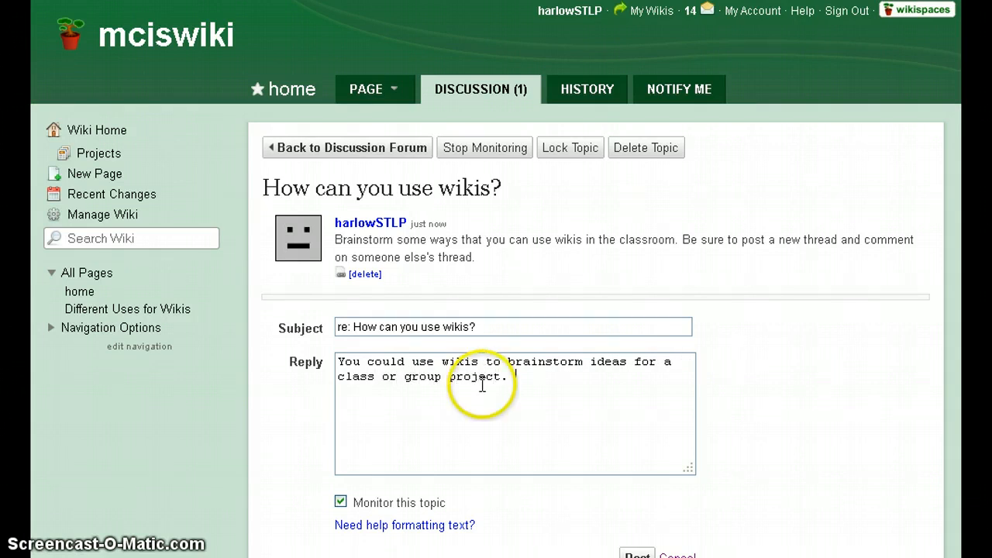
scroll(454, 383, down, 2)
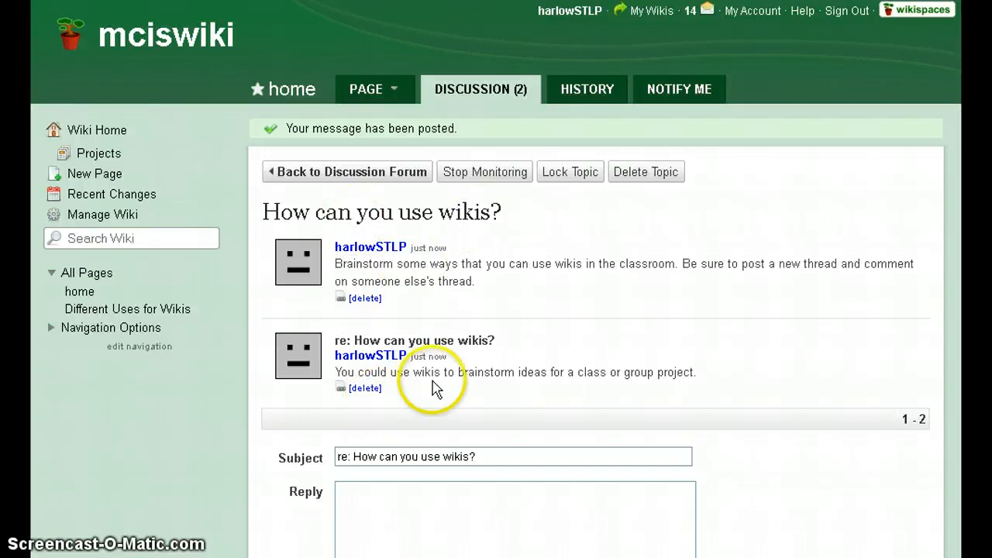
click(360, 178)
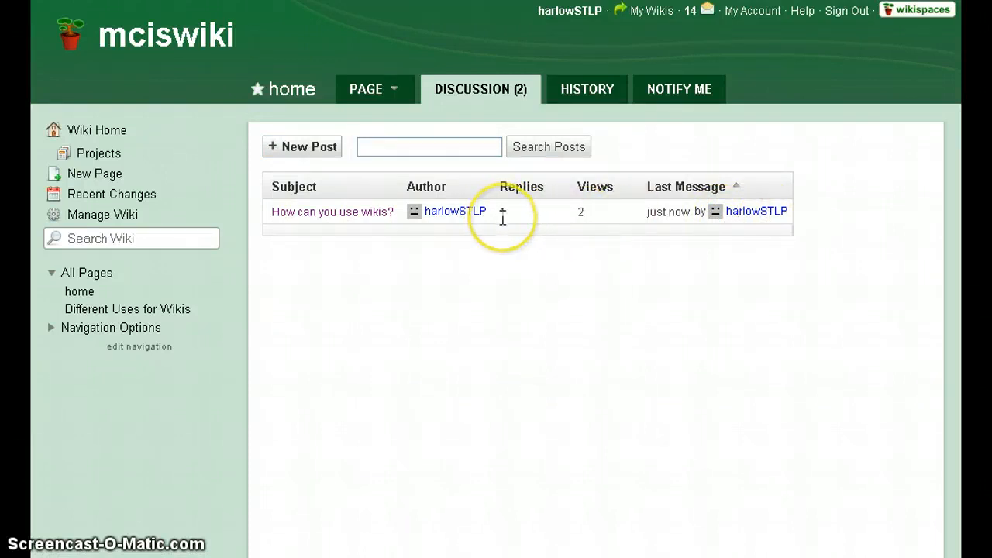
Turn on email notifications for the home page's edits and discussions.
click(595, 91)
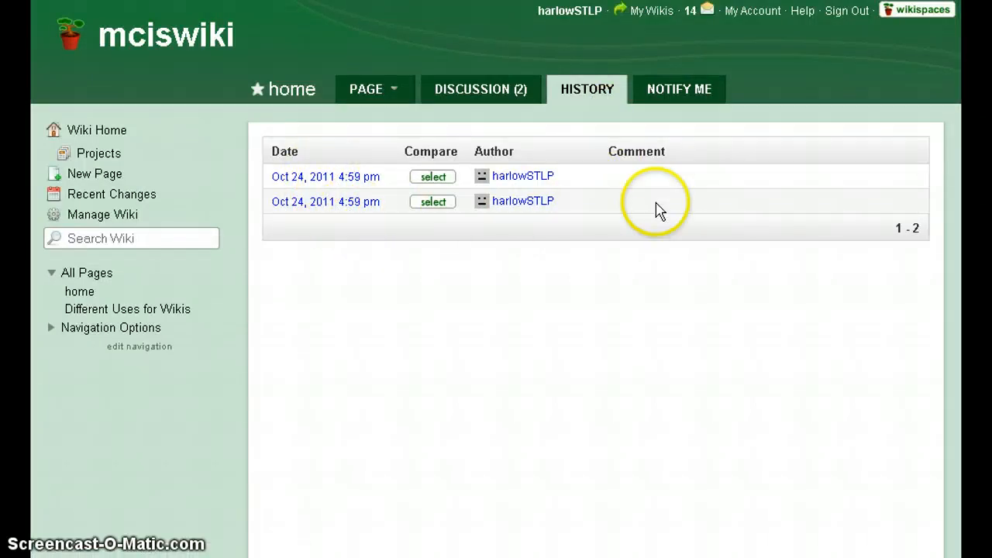
click(689, 90)
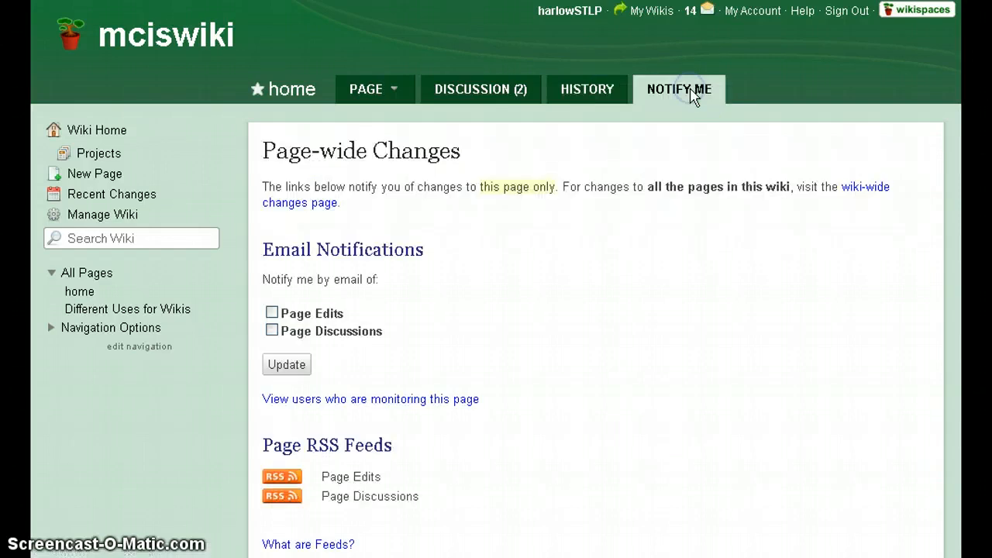
scroll(570, 272, down, 3)
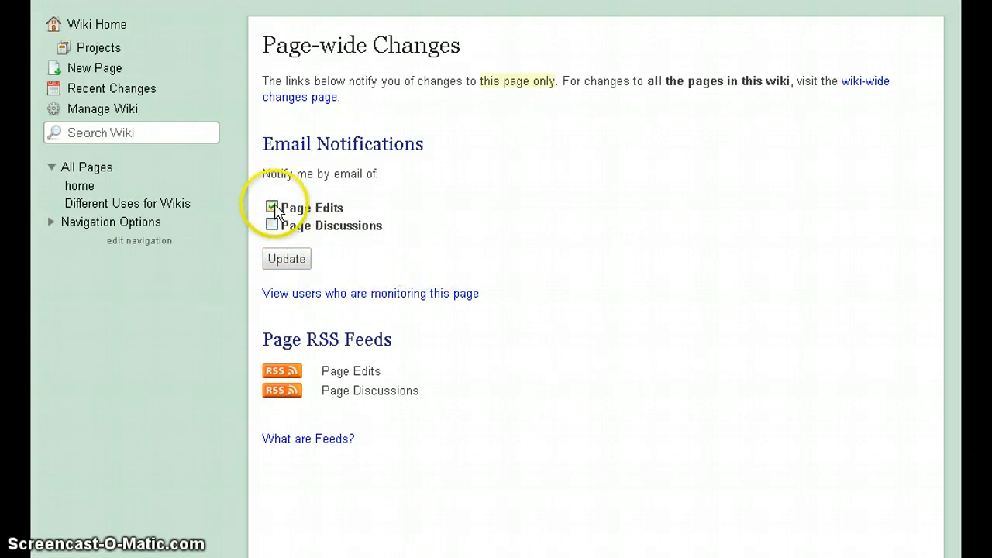
click(273, 225)
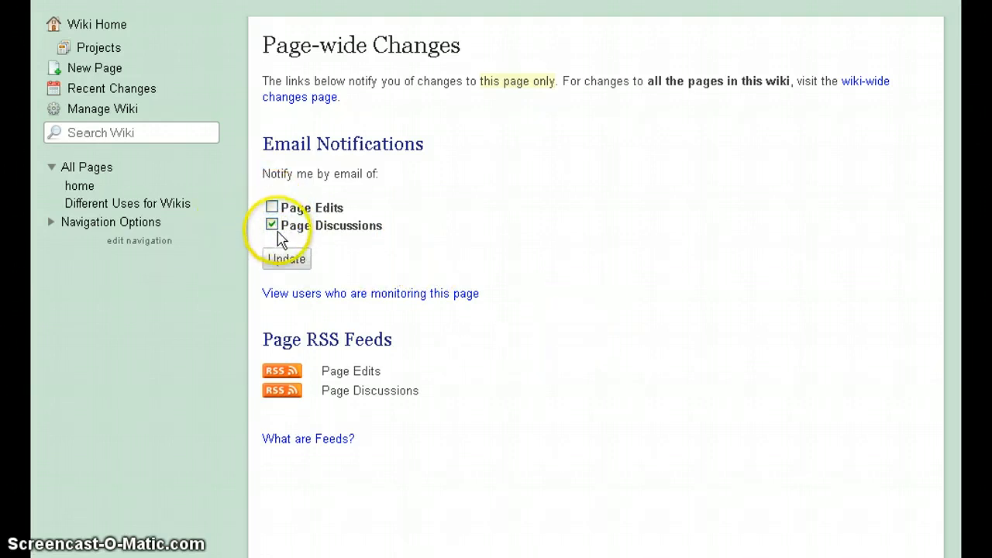
click(272, 207)
click(293, 270)
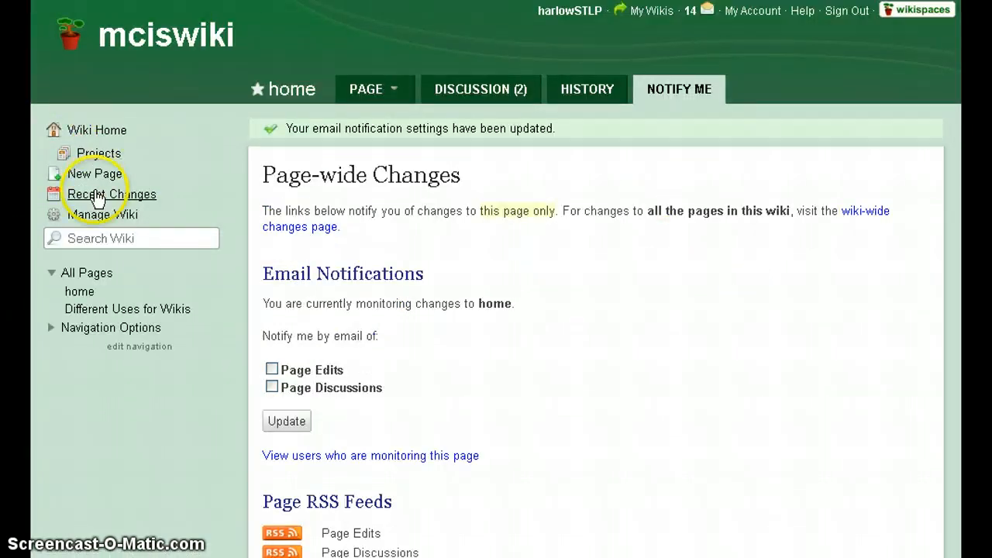
Open the home page in the editor and browse the document widgets without inserting one.
click(107, 134)
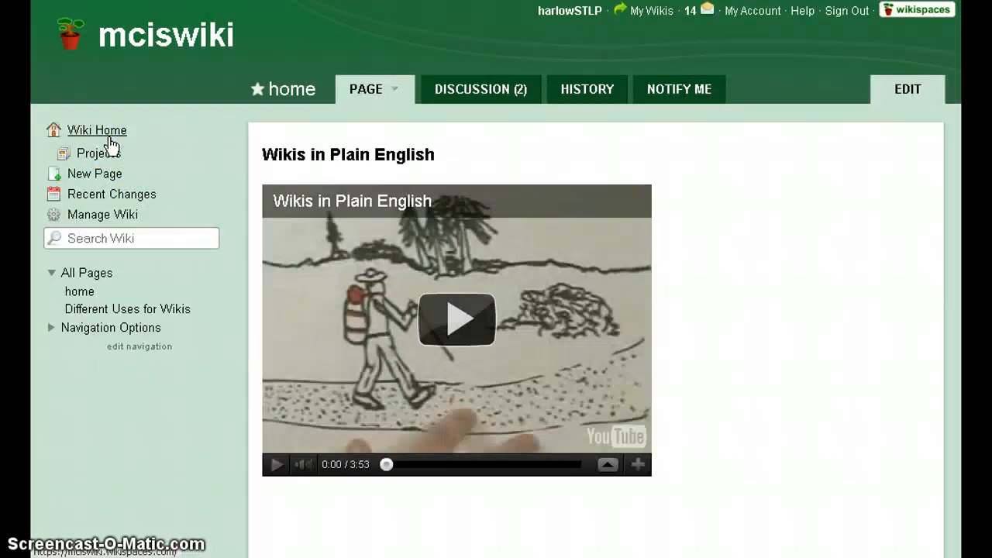
click(908, 93)
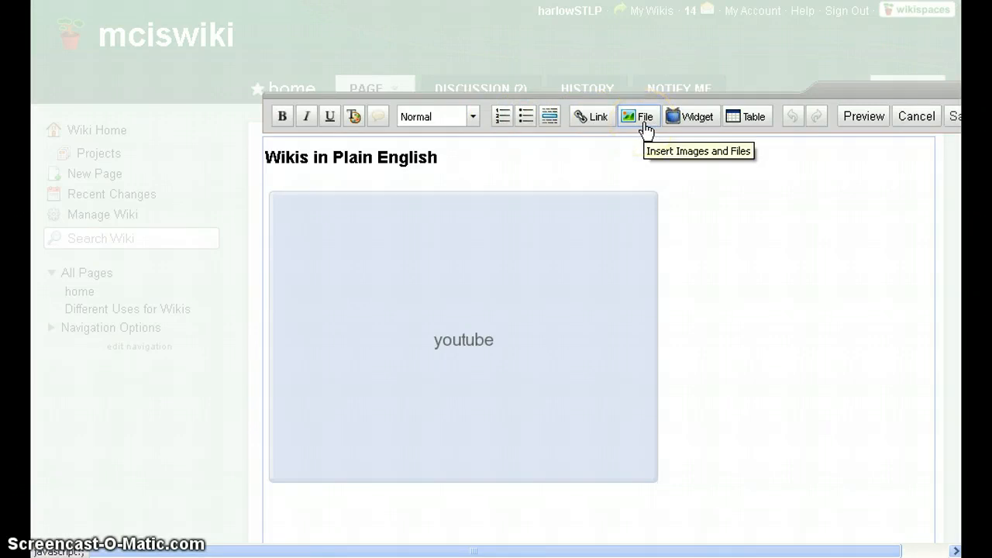
click(701, 124)
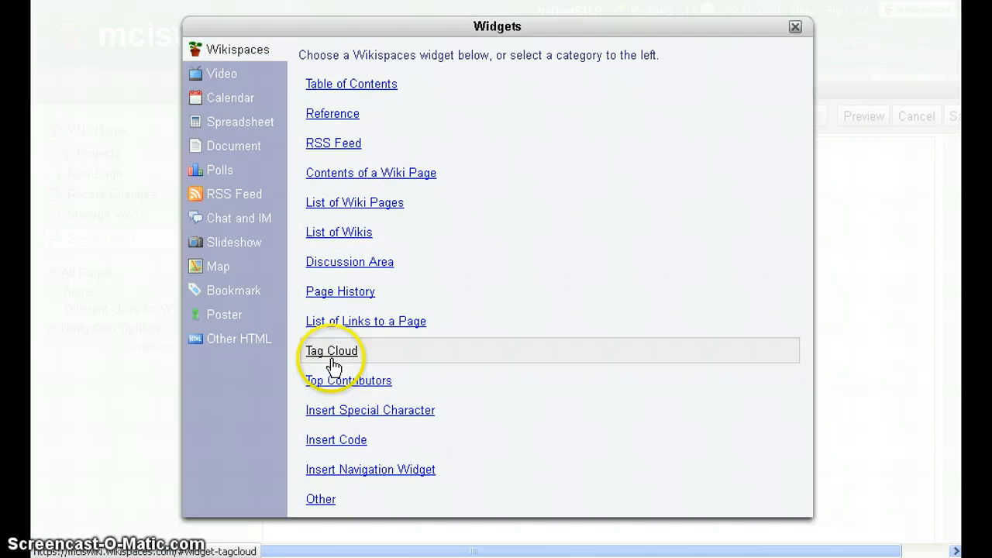
click(256, 150)
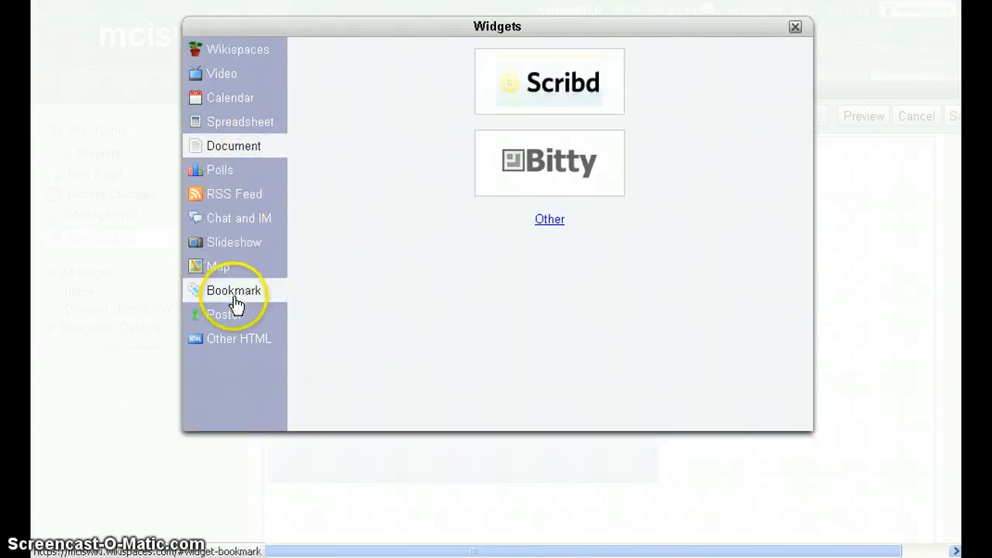
click(796, 28)
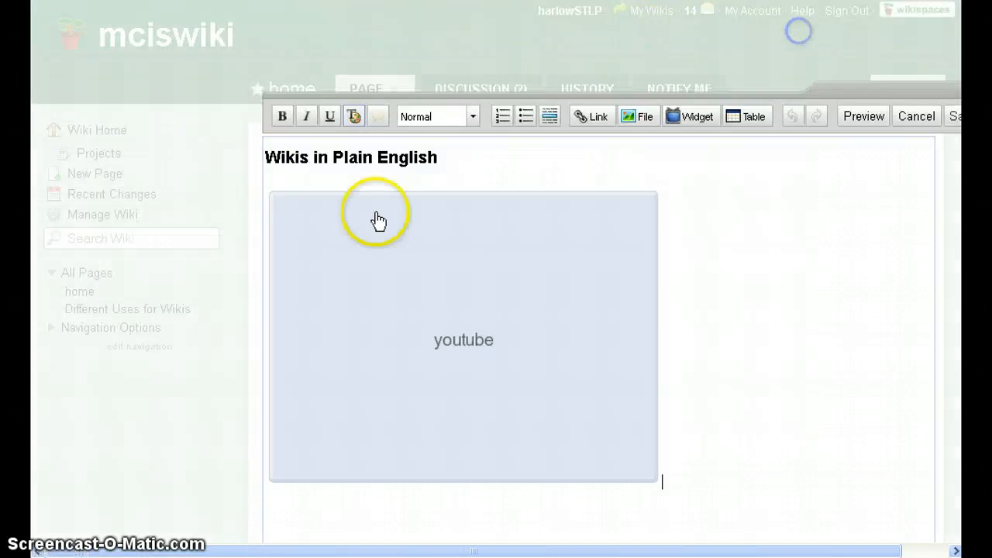
Dismiss the table options without adding a table and save the home page.
click(749, 119)
click(610, 220)
click(951, 118)
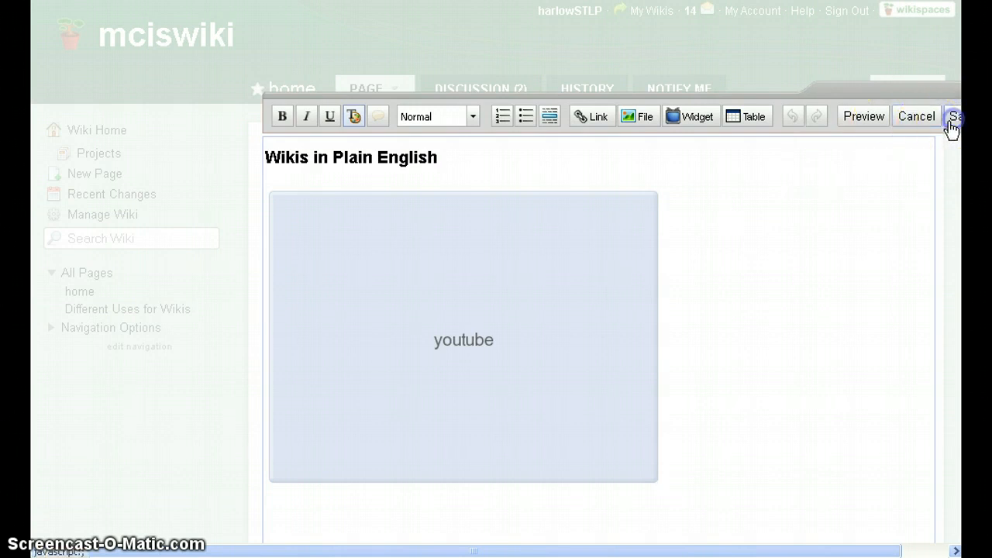